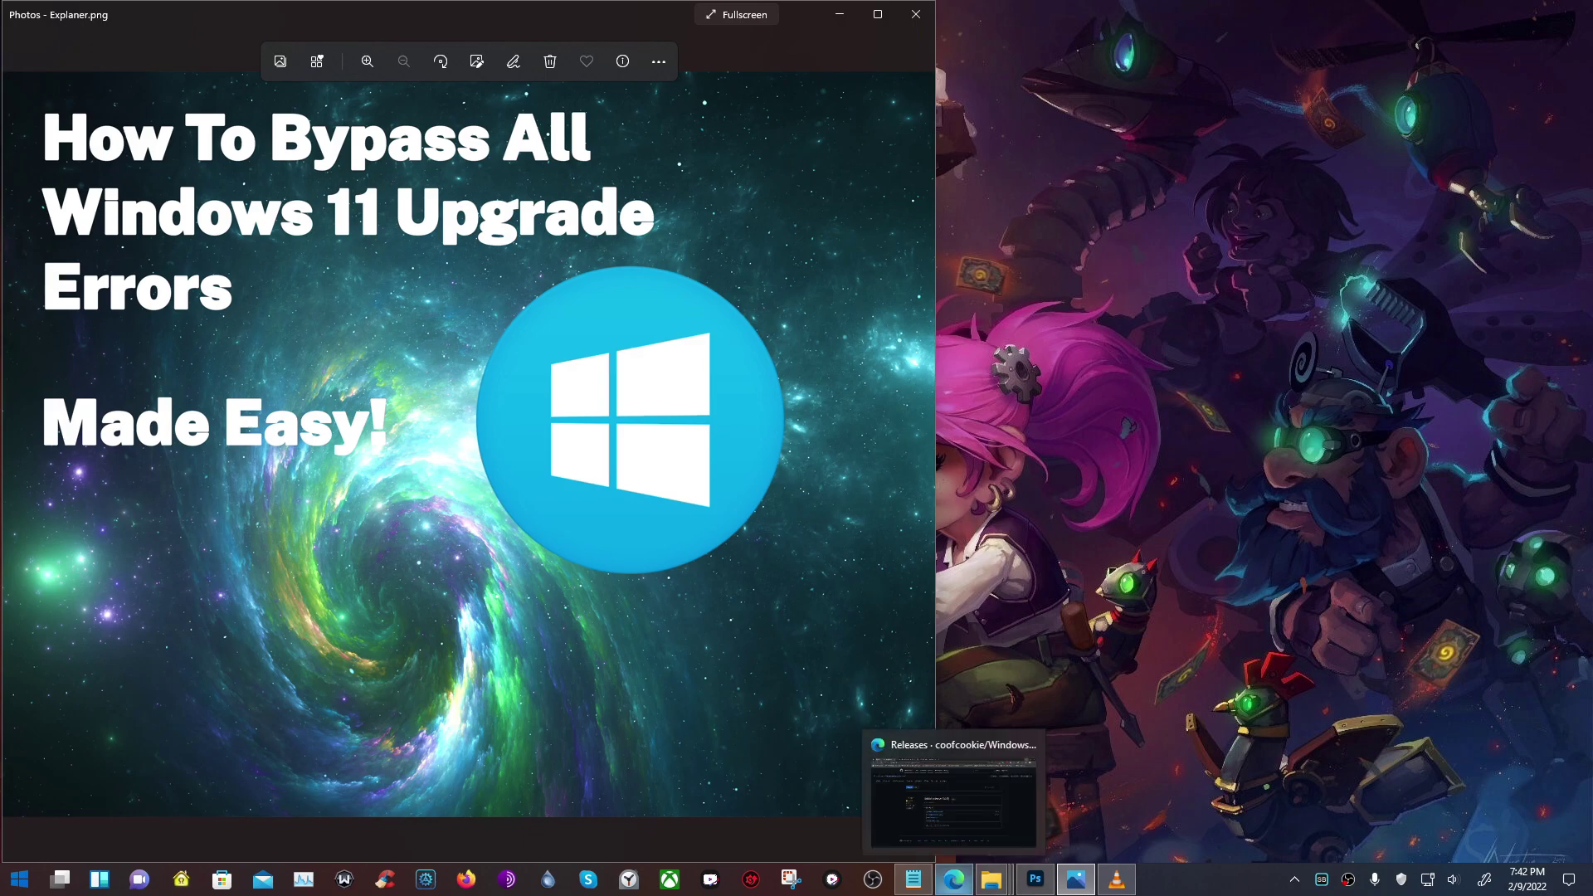
- Switch to Edge and download Windows11Upgrade_EN.zip from the coofcookie/Windows11Upgrade releases page on GitHub
{"action": "left_click", "coordinate": [954, 878]}
{"action": "key", "text": "ctrl+l"}
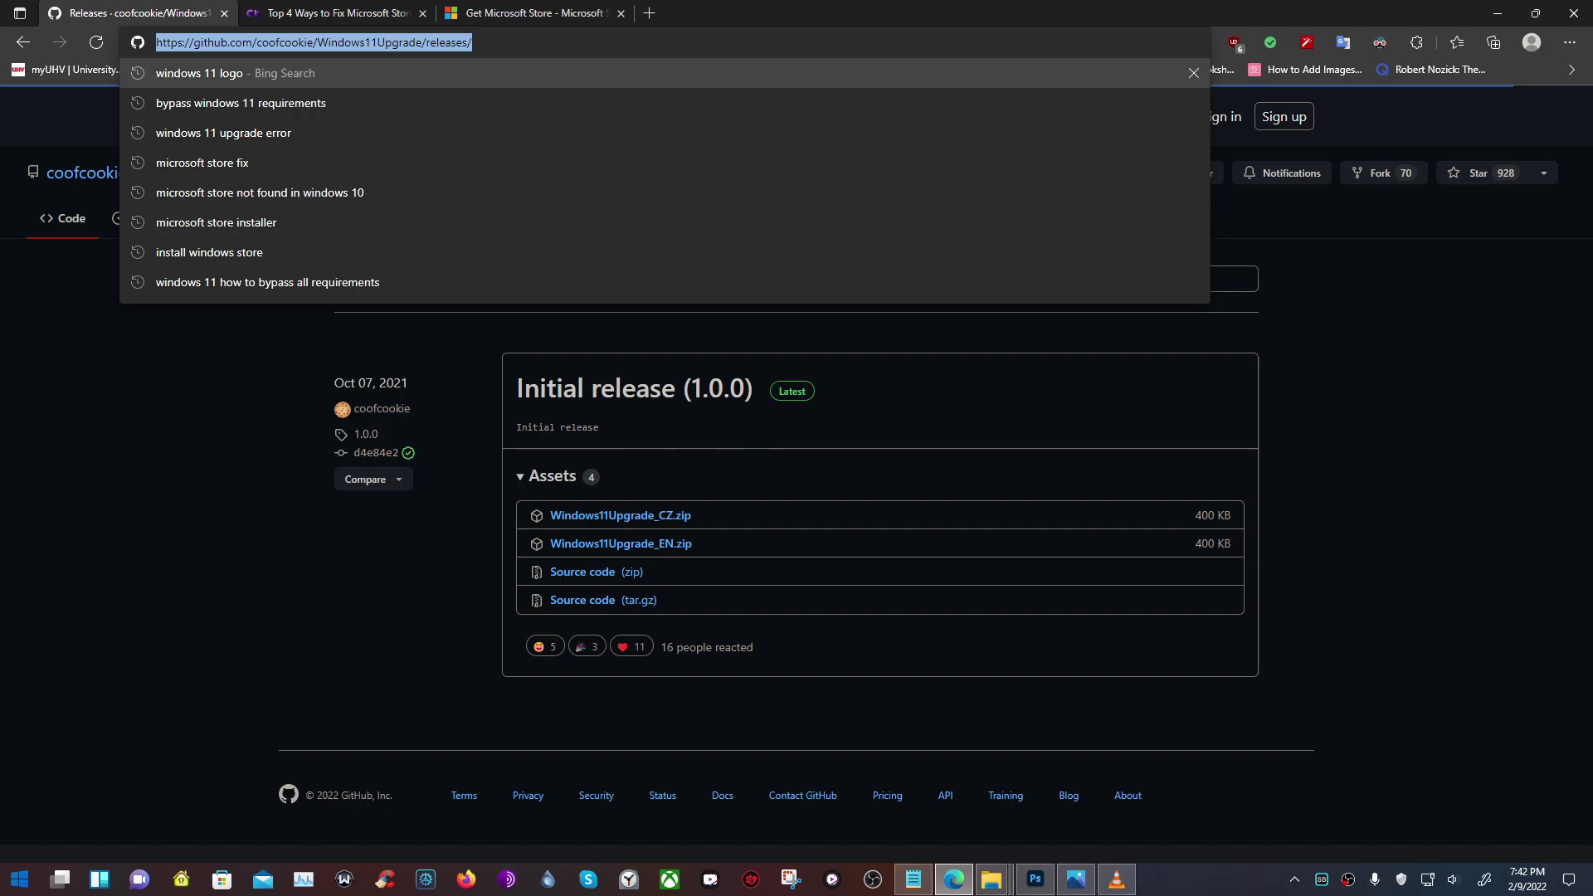
{"action": "key", "text": "Escape"}
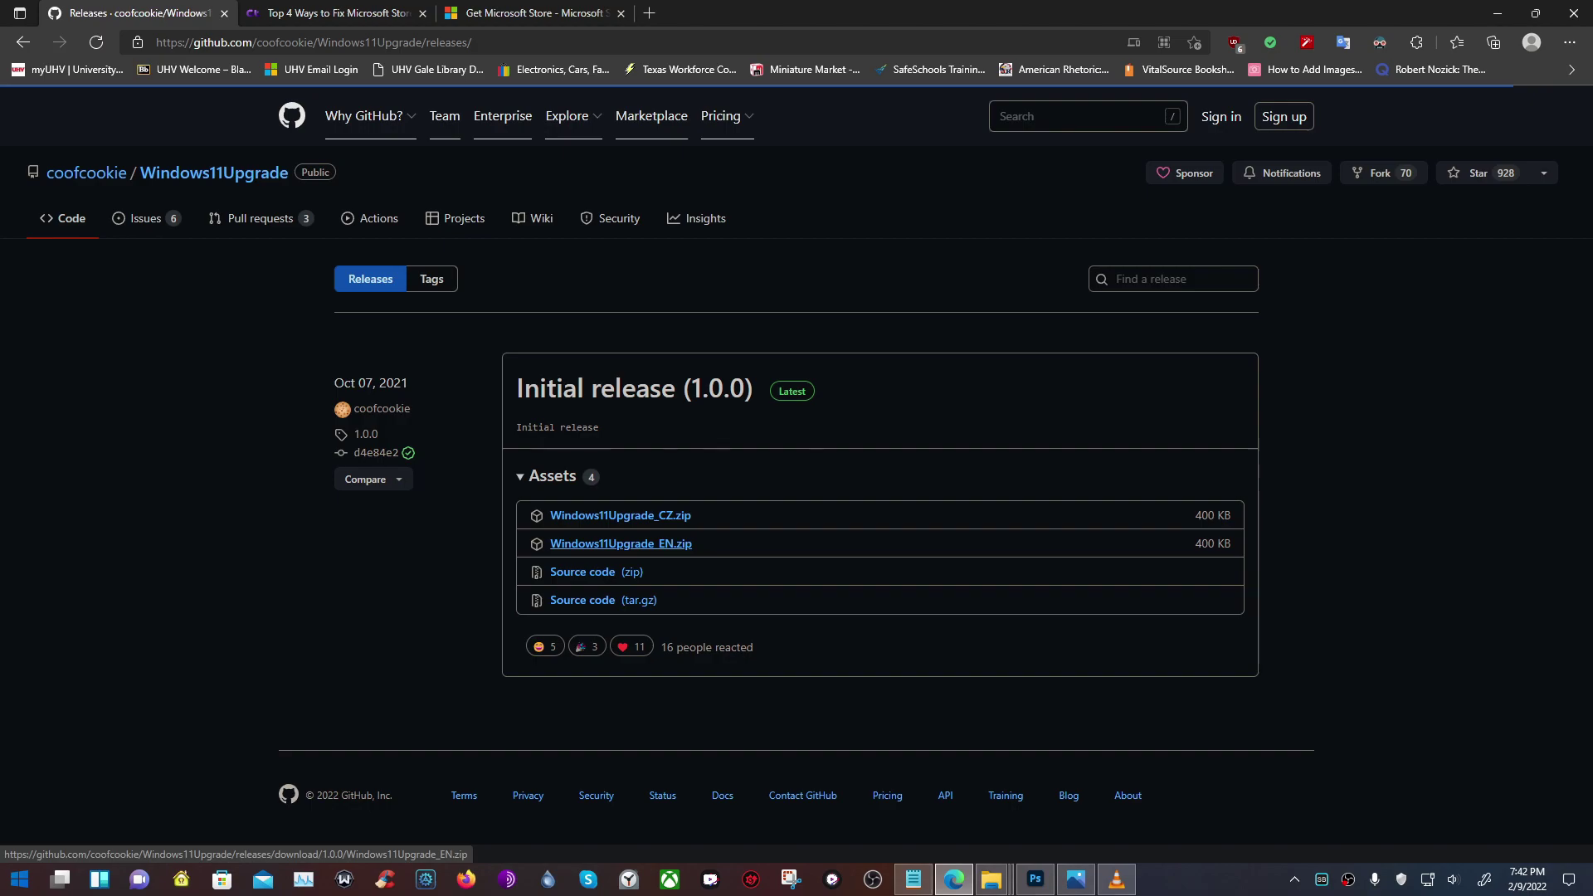
{"action": "left_click", "coordinate": [620, 544]}
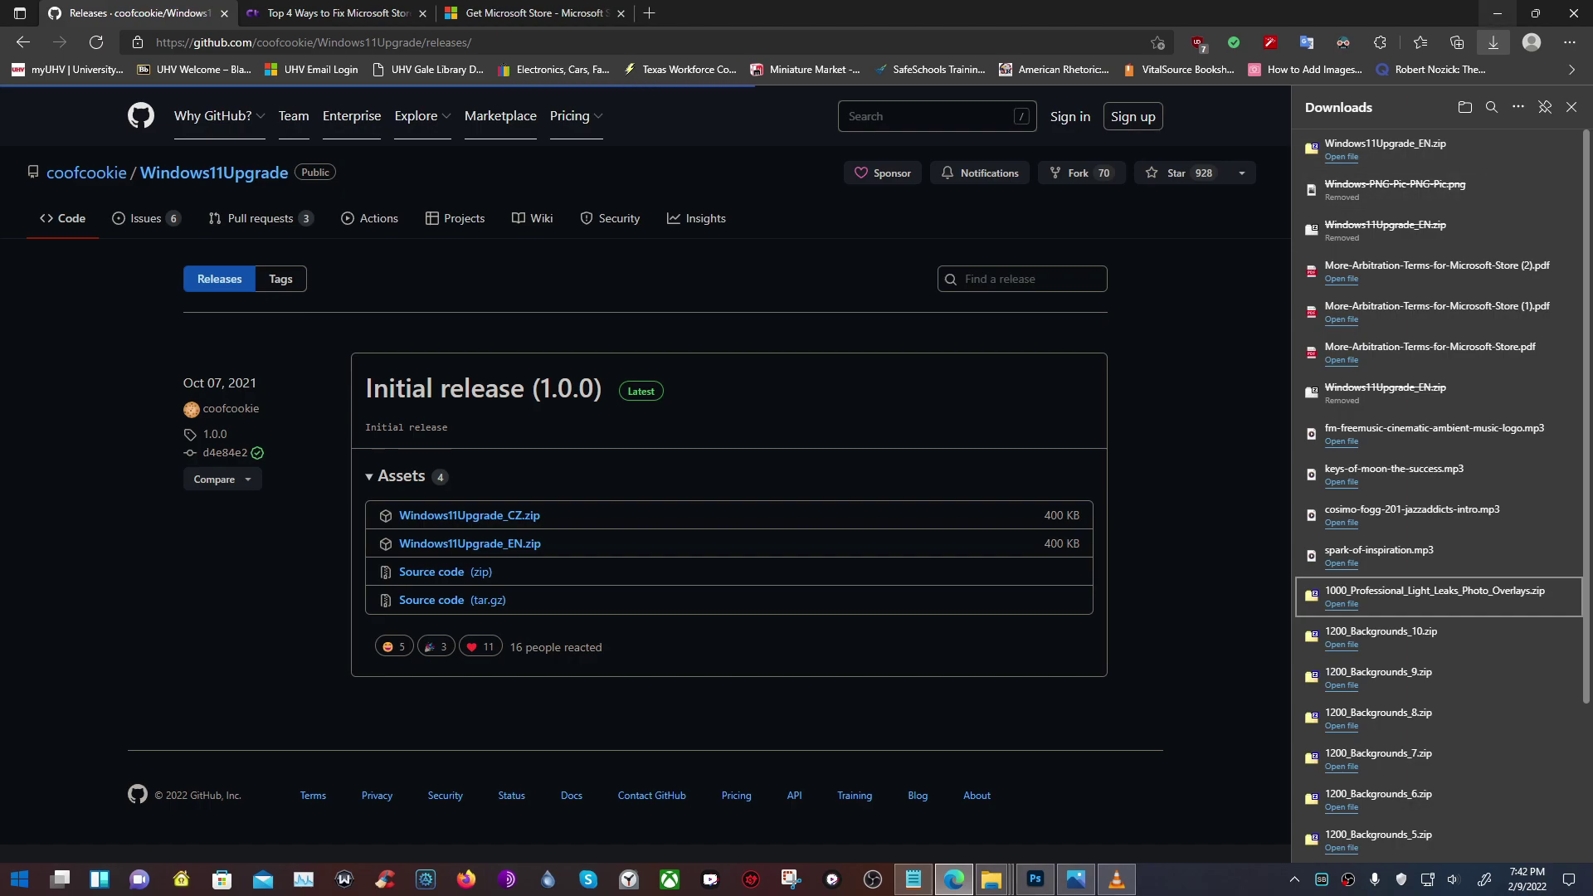
- Extract the downloaded Windows11Upgrade archive on the desktop with 7-Zip and place the extracted folder just below the archive
{"action": "left_click", "coordinate": [1497, 13]}
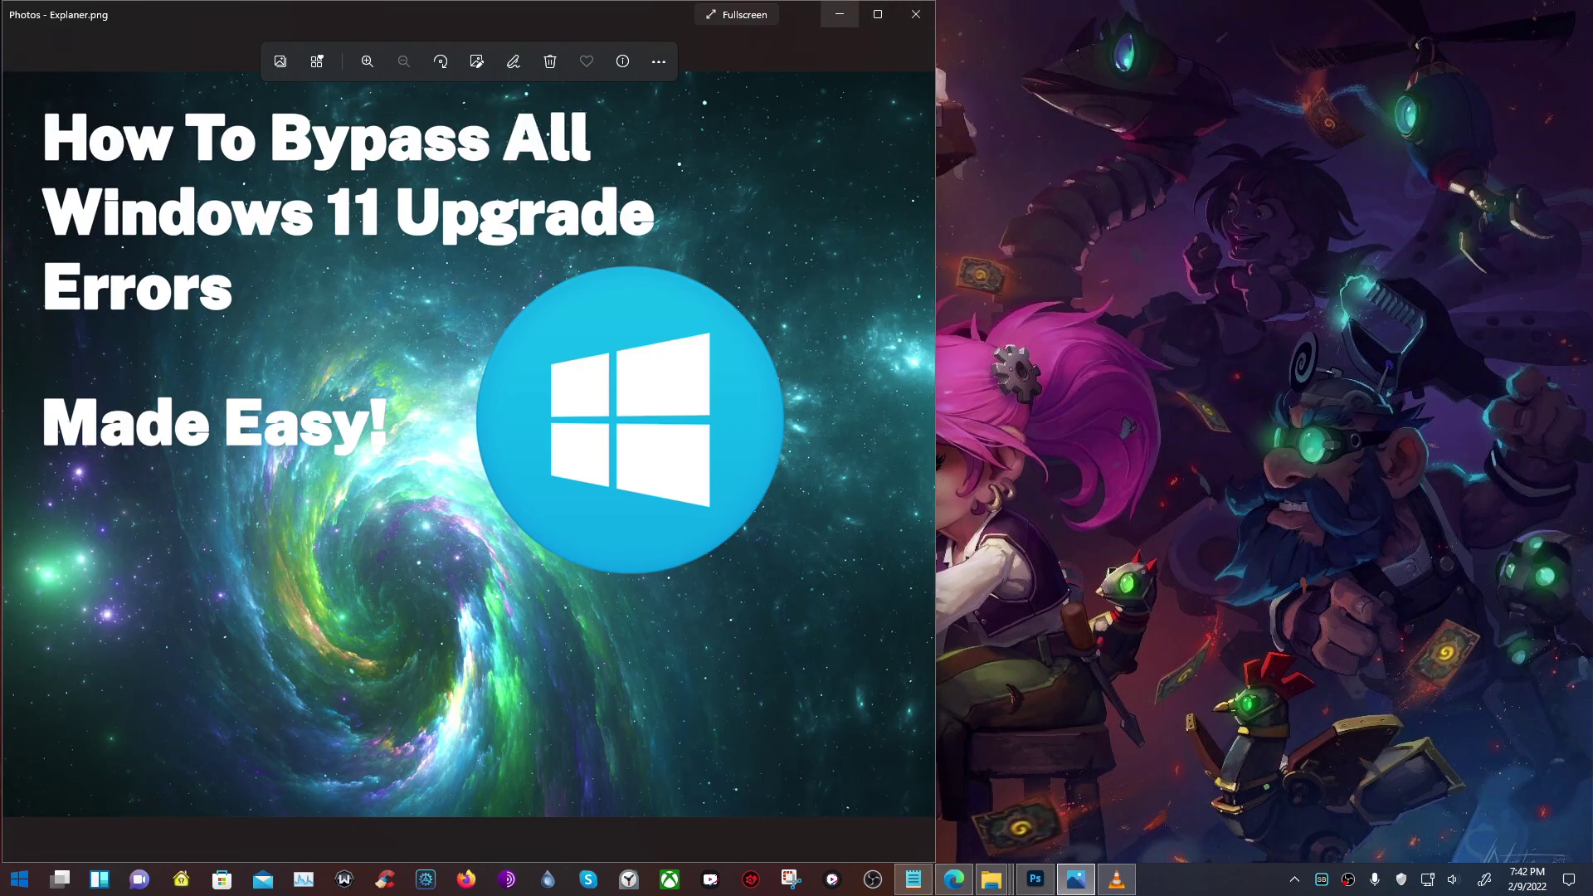
{"action": "left_click", "coordinate": [840, 14]}
{"action": "right_click", "coordinate": [595, 279]}
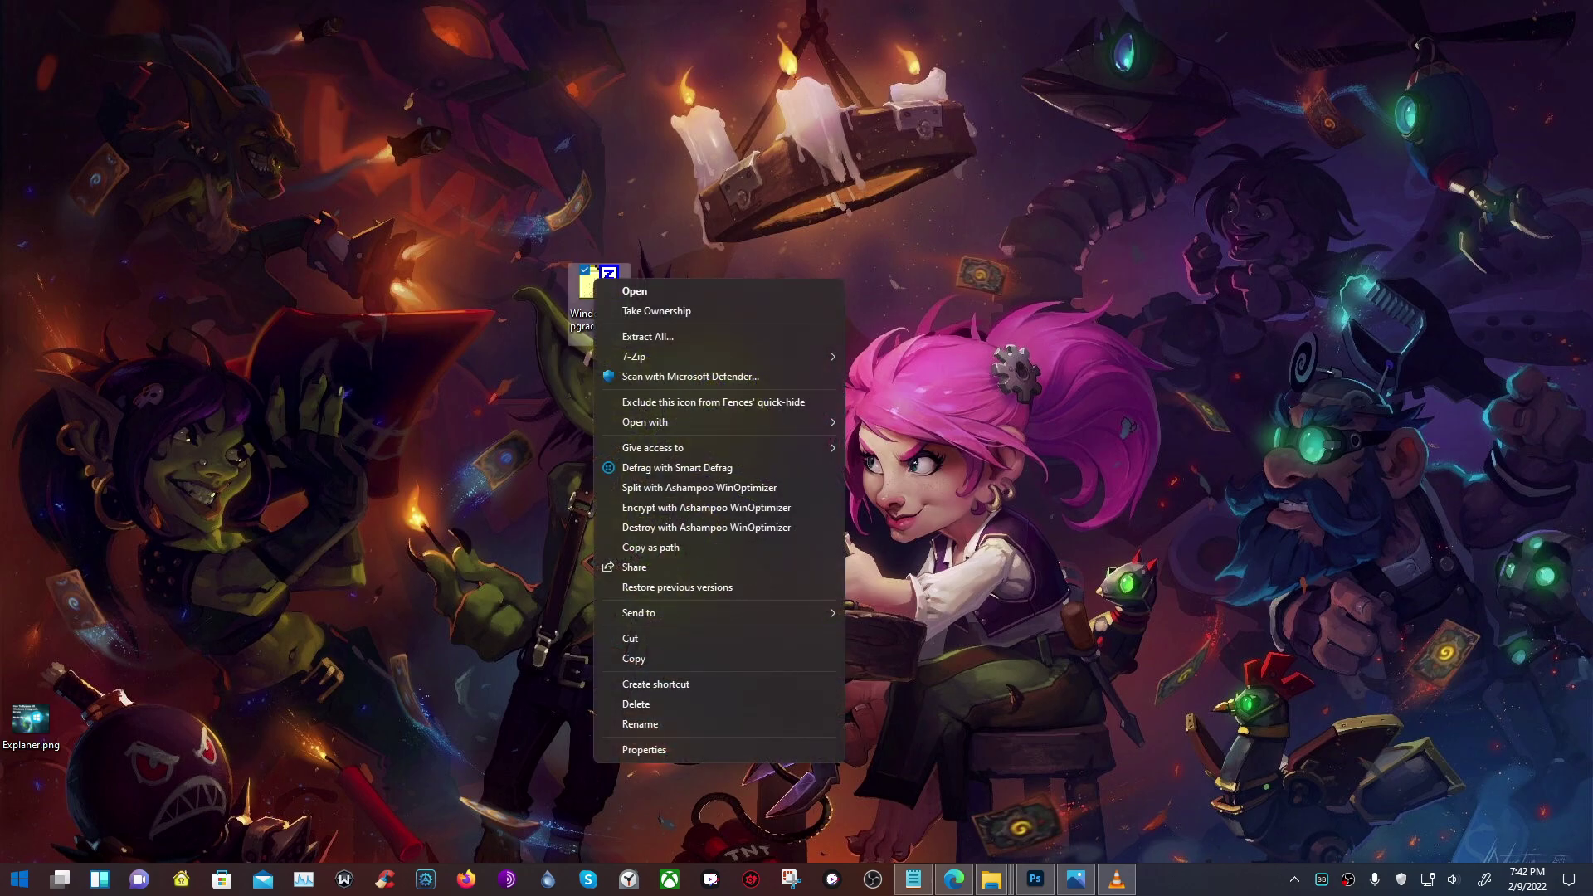
{"action": "mouse_move", "coordinate": [655, 356]}
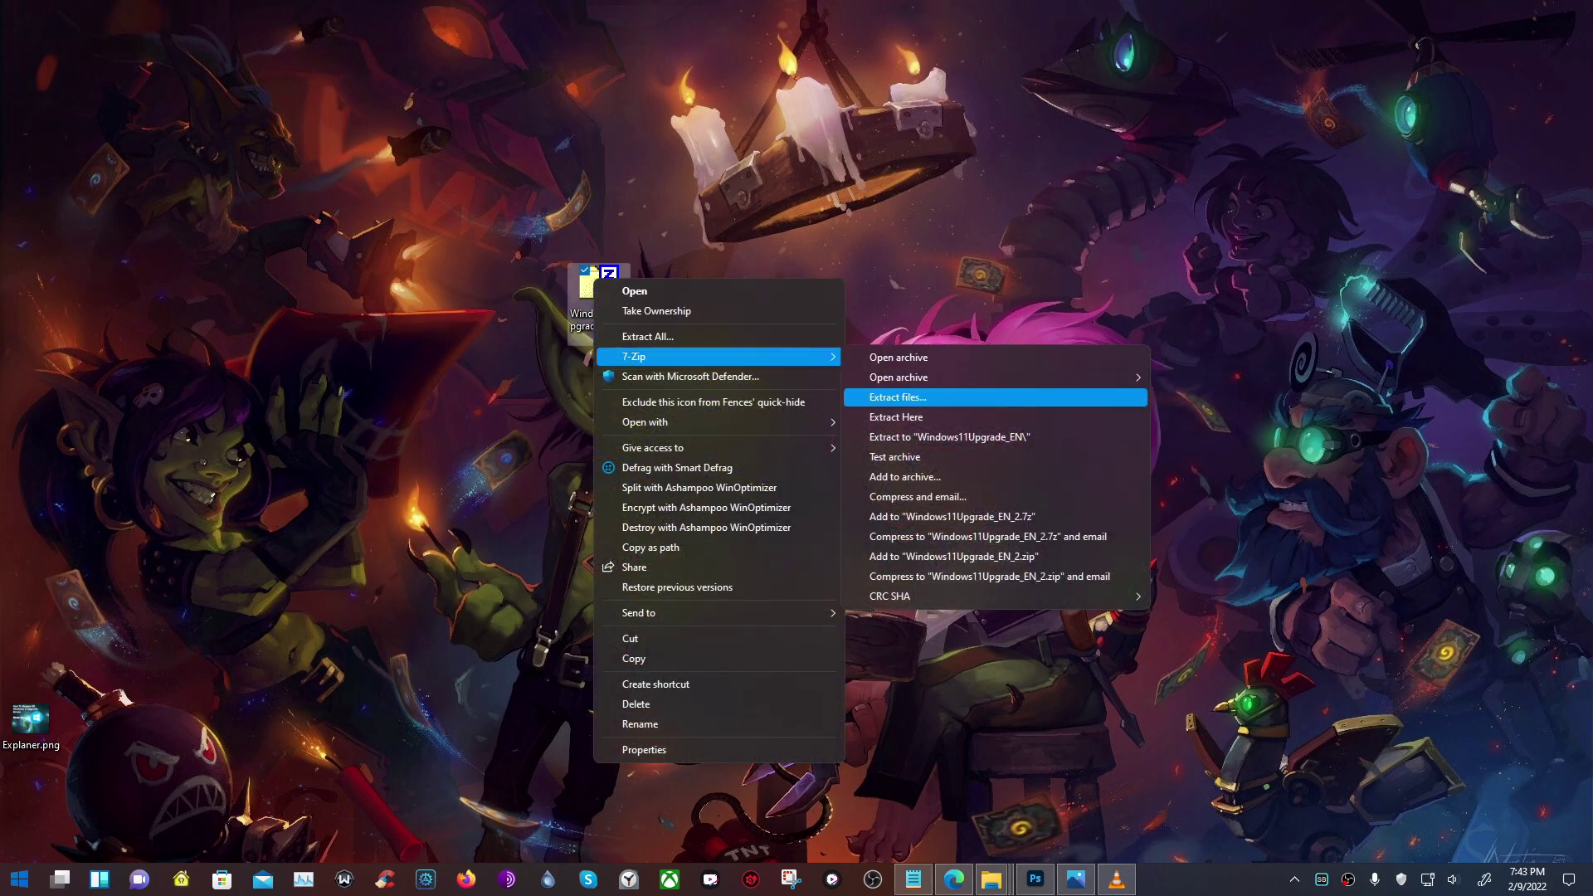
{"action": "left_click", "coordinate": [897, 397]}
{"action": "left_click", "coordinate": [786, 543]}
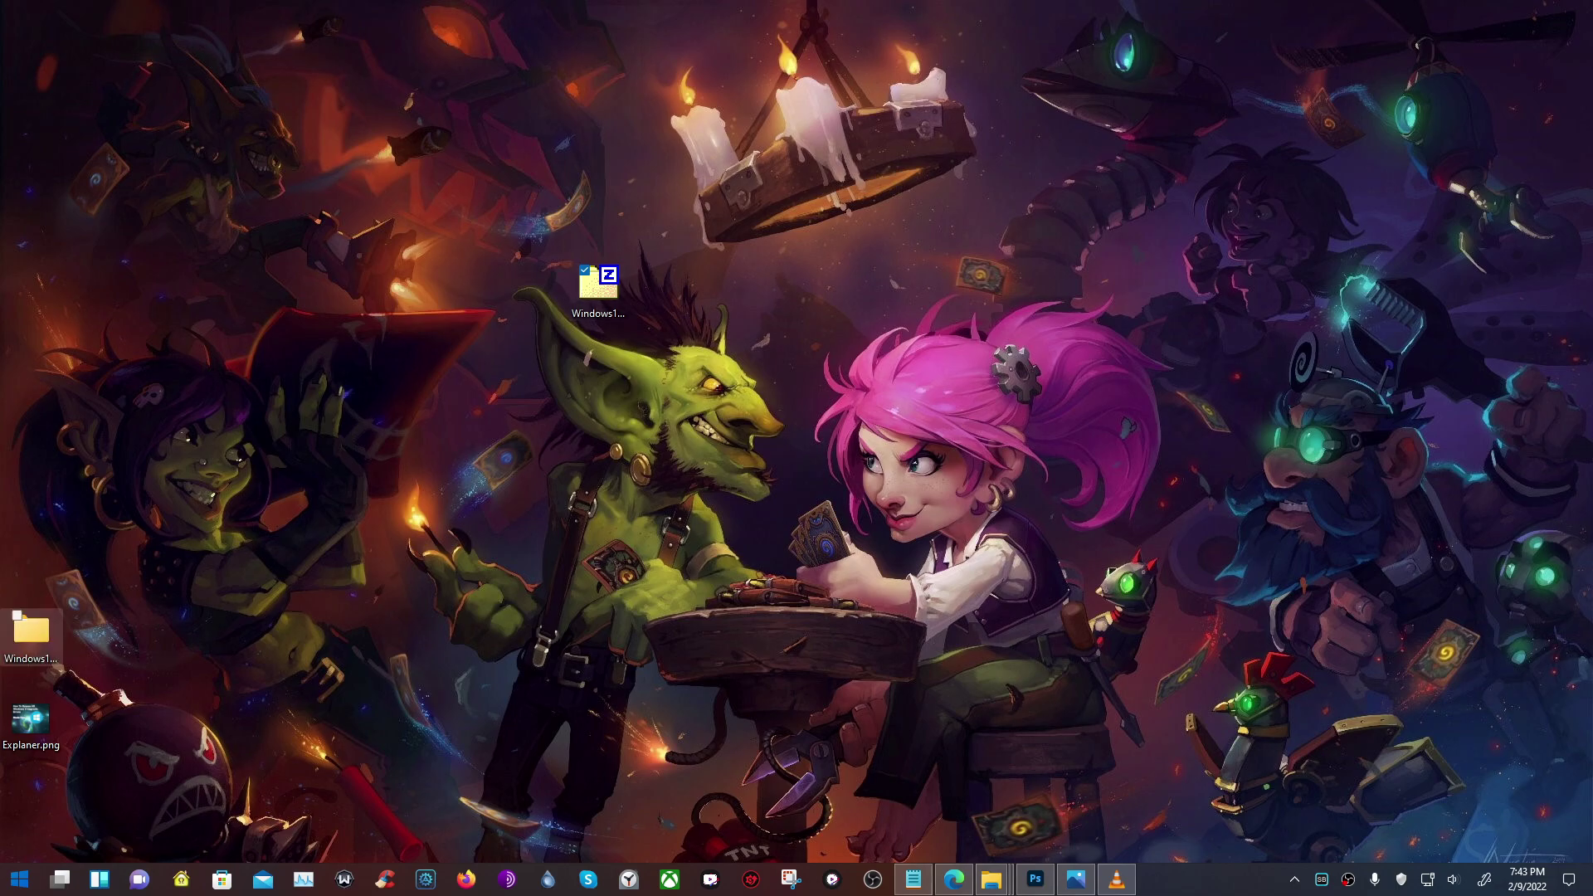
{"action": "left_click_drag", "start_coordinate": [31, 631], "coordinate": [672, 369]}
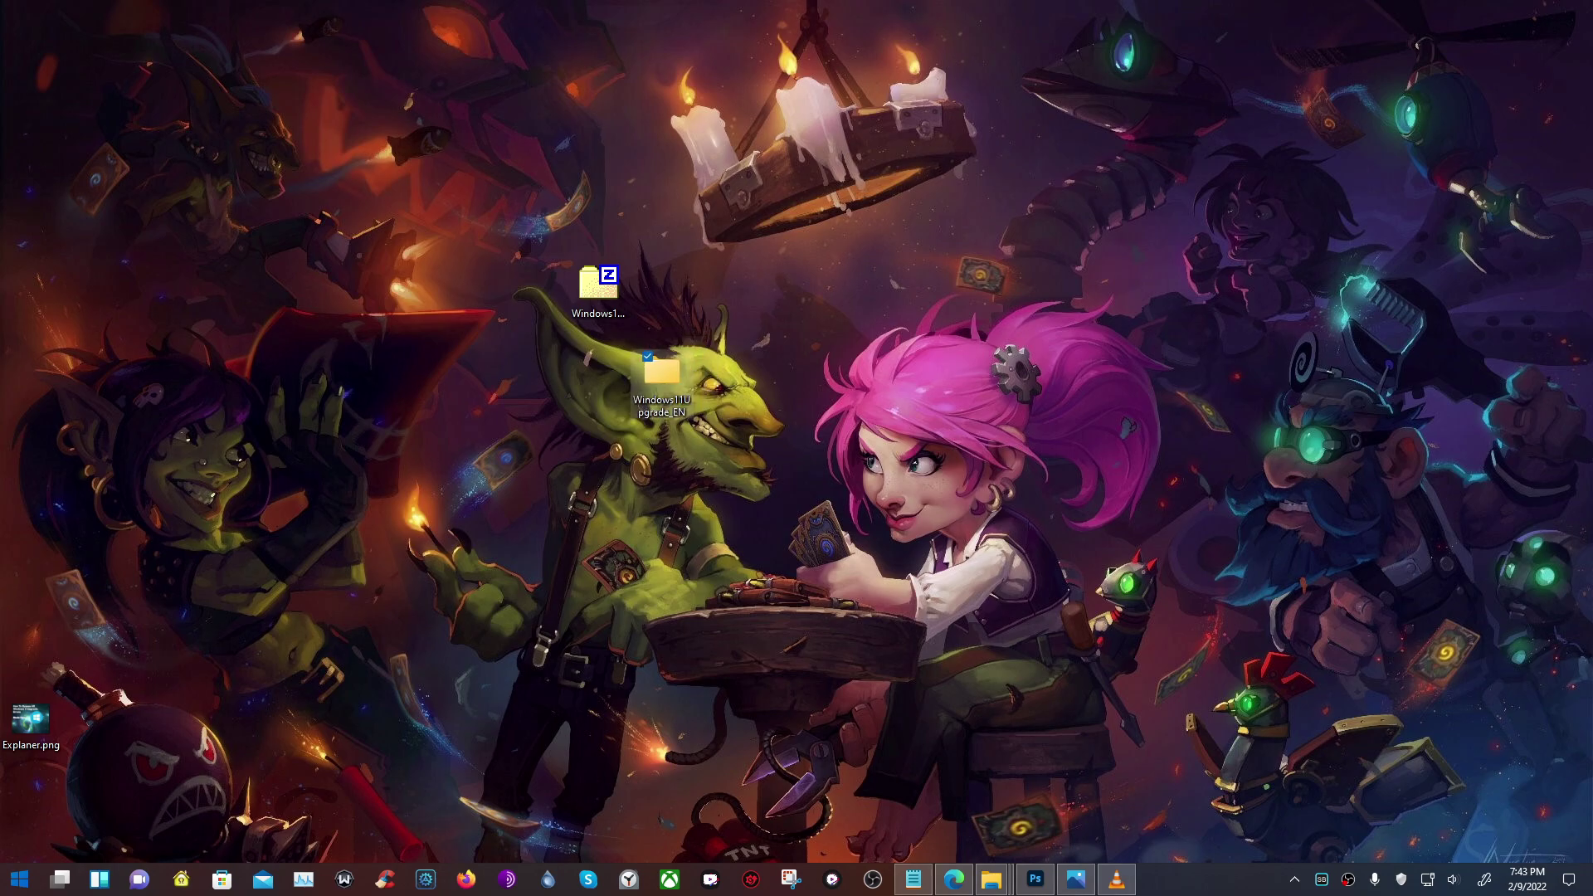
- Run Windows11Upgrade.exe from the extracted Windows11Upgrade_EN folder and allow it to make changes
{"action": "double_click", "coordinate": [664, 371]}
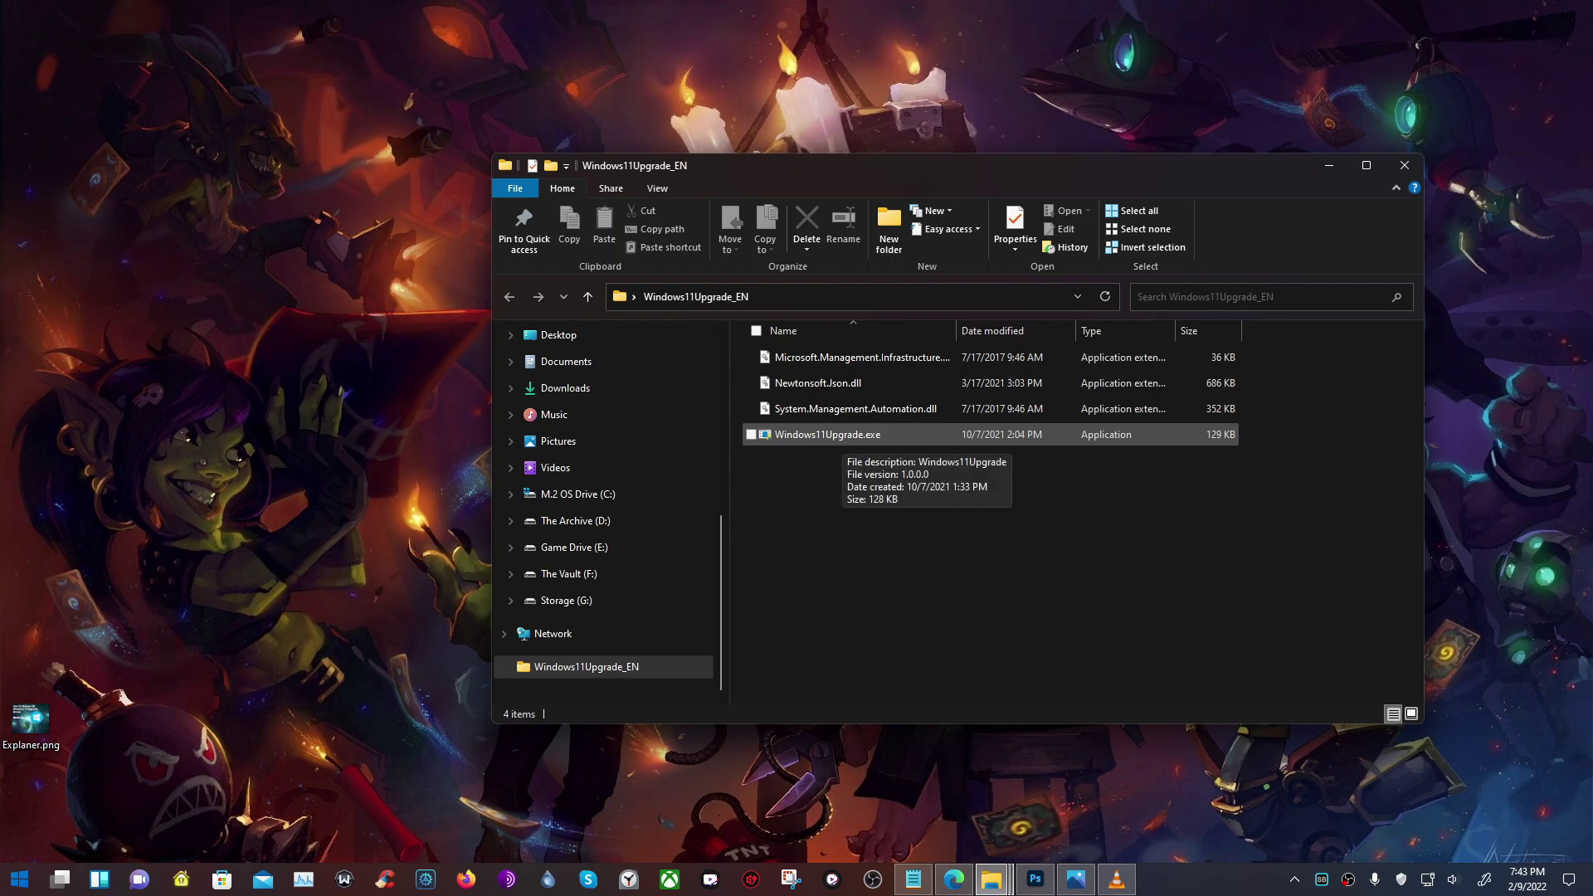
{"action": "double_click", "coordinate": [838, 435]}
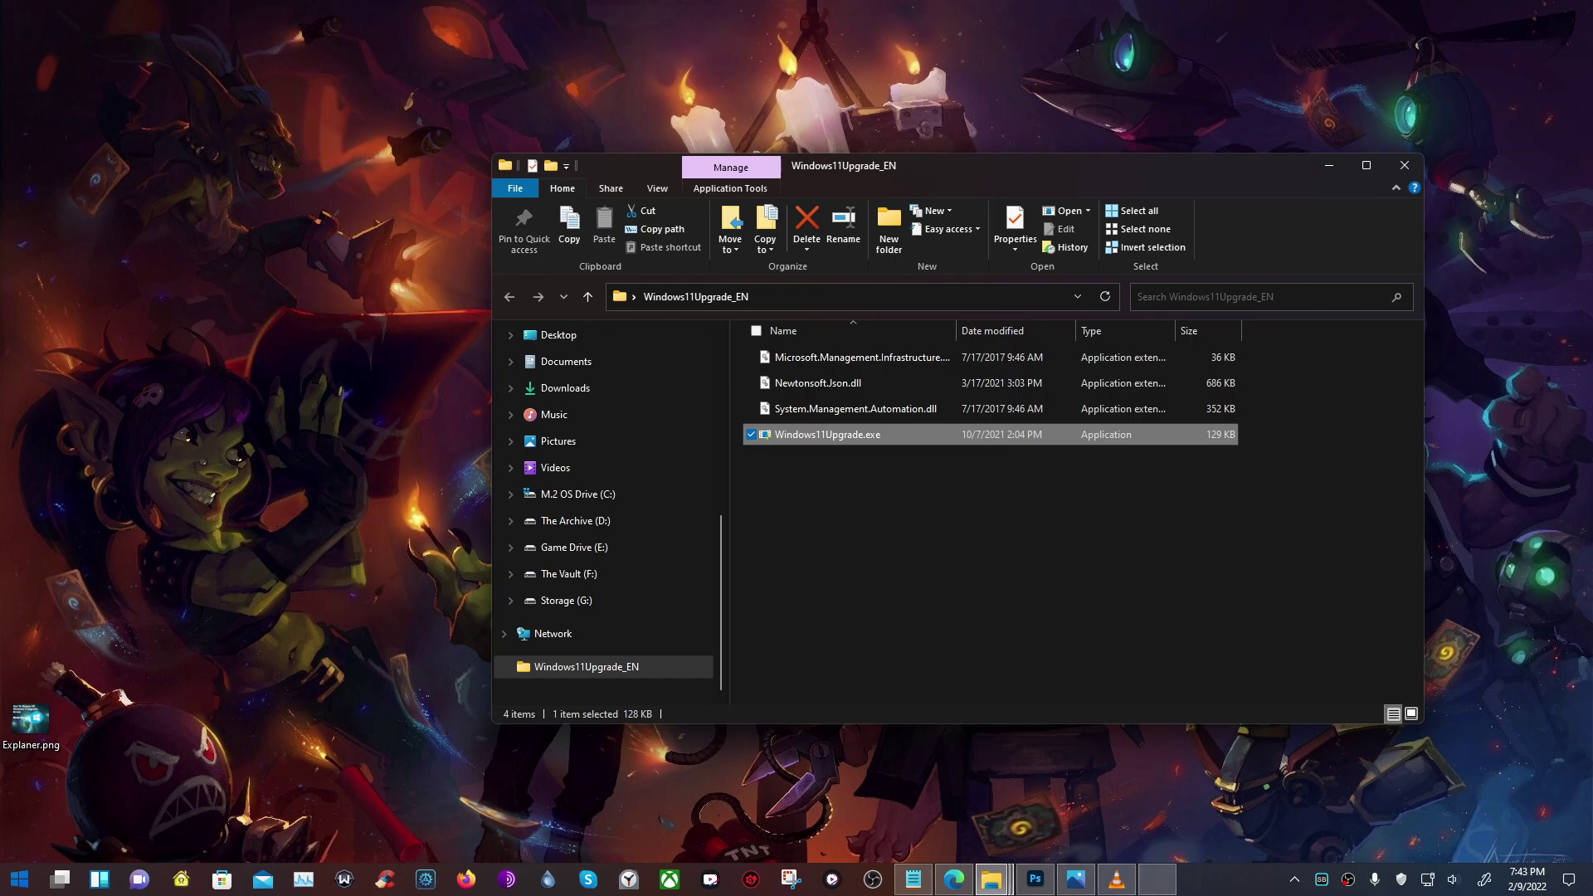
{"action": "key", "text": "alt+y"}
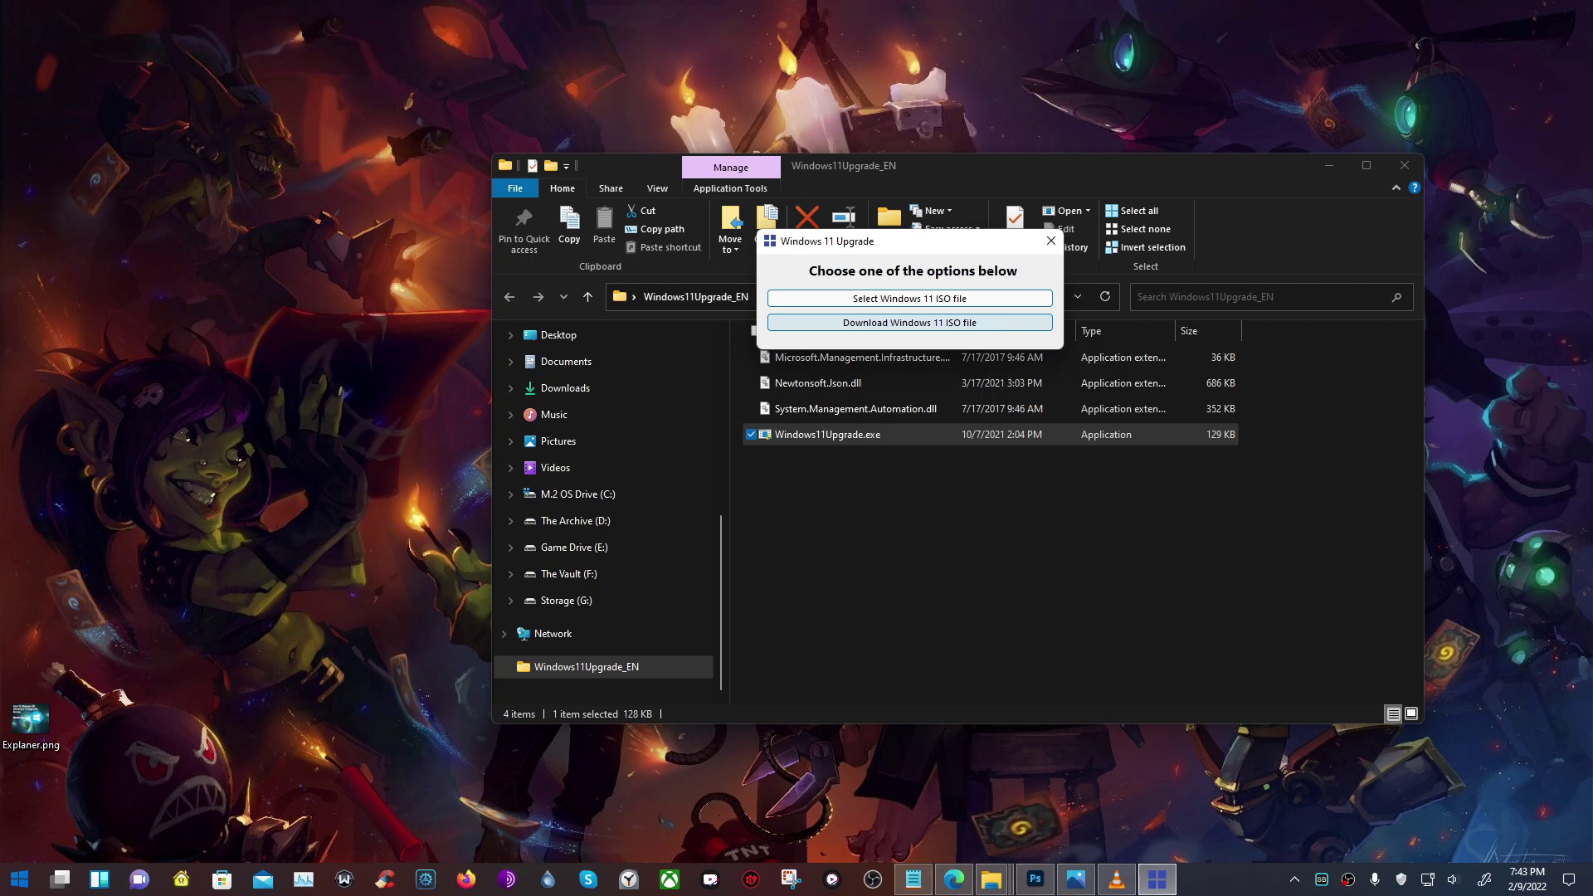
- Choose to download the Windows 11 ISO file and start the download with English as the system language
{"action": "left_click", "coordinate": [909, 323]}
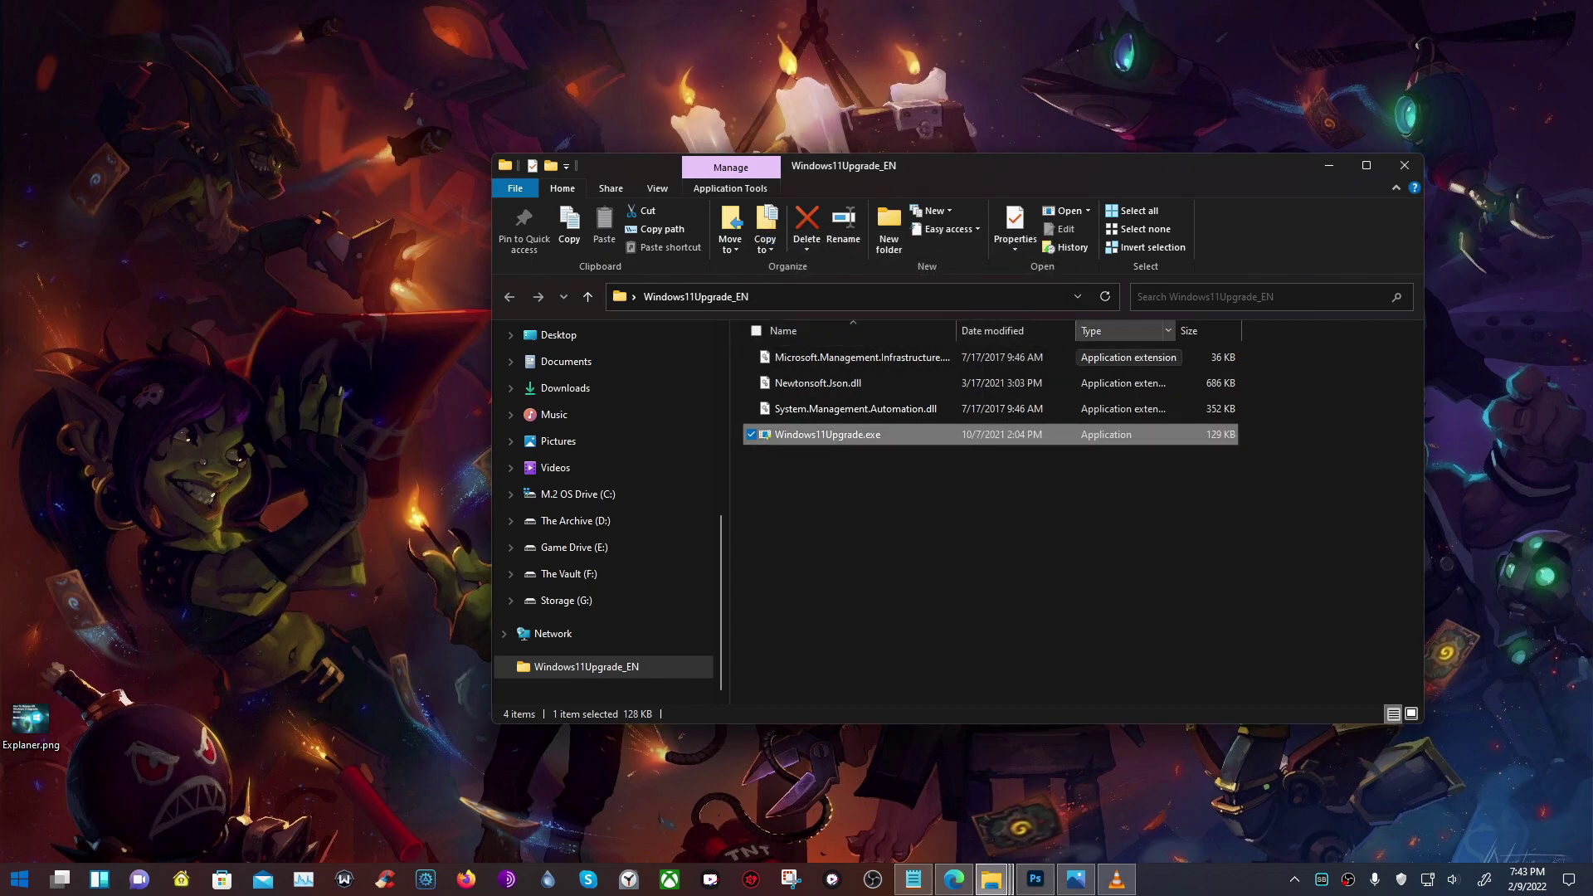
{"action": "left_click", "coordinate": [1328, 165]}
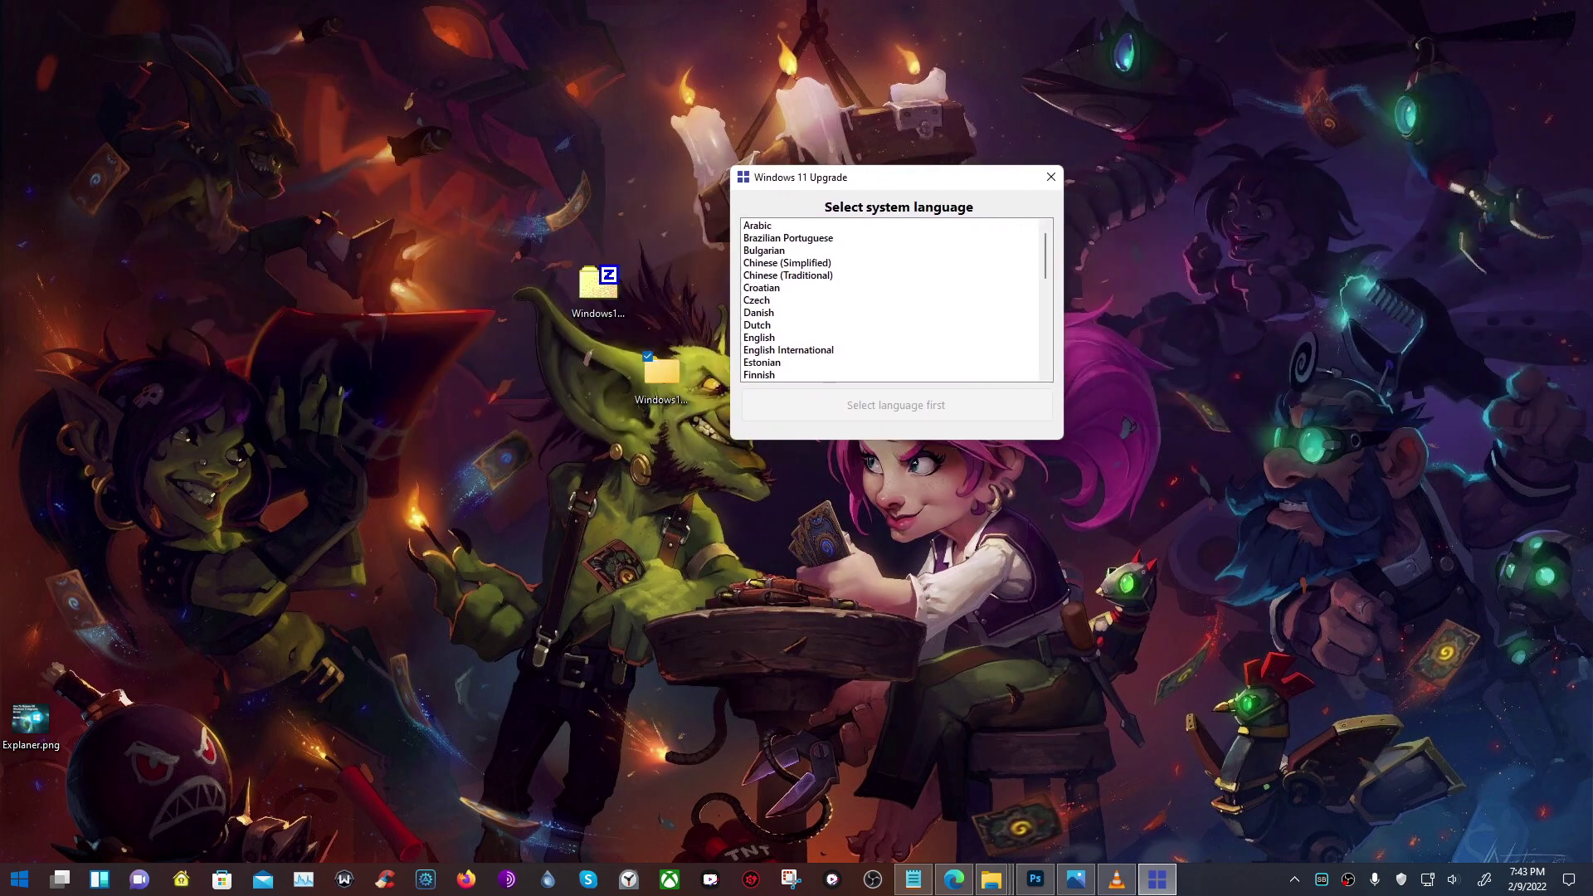
{"action": "left_click", "coordinate": [759, 337]}
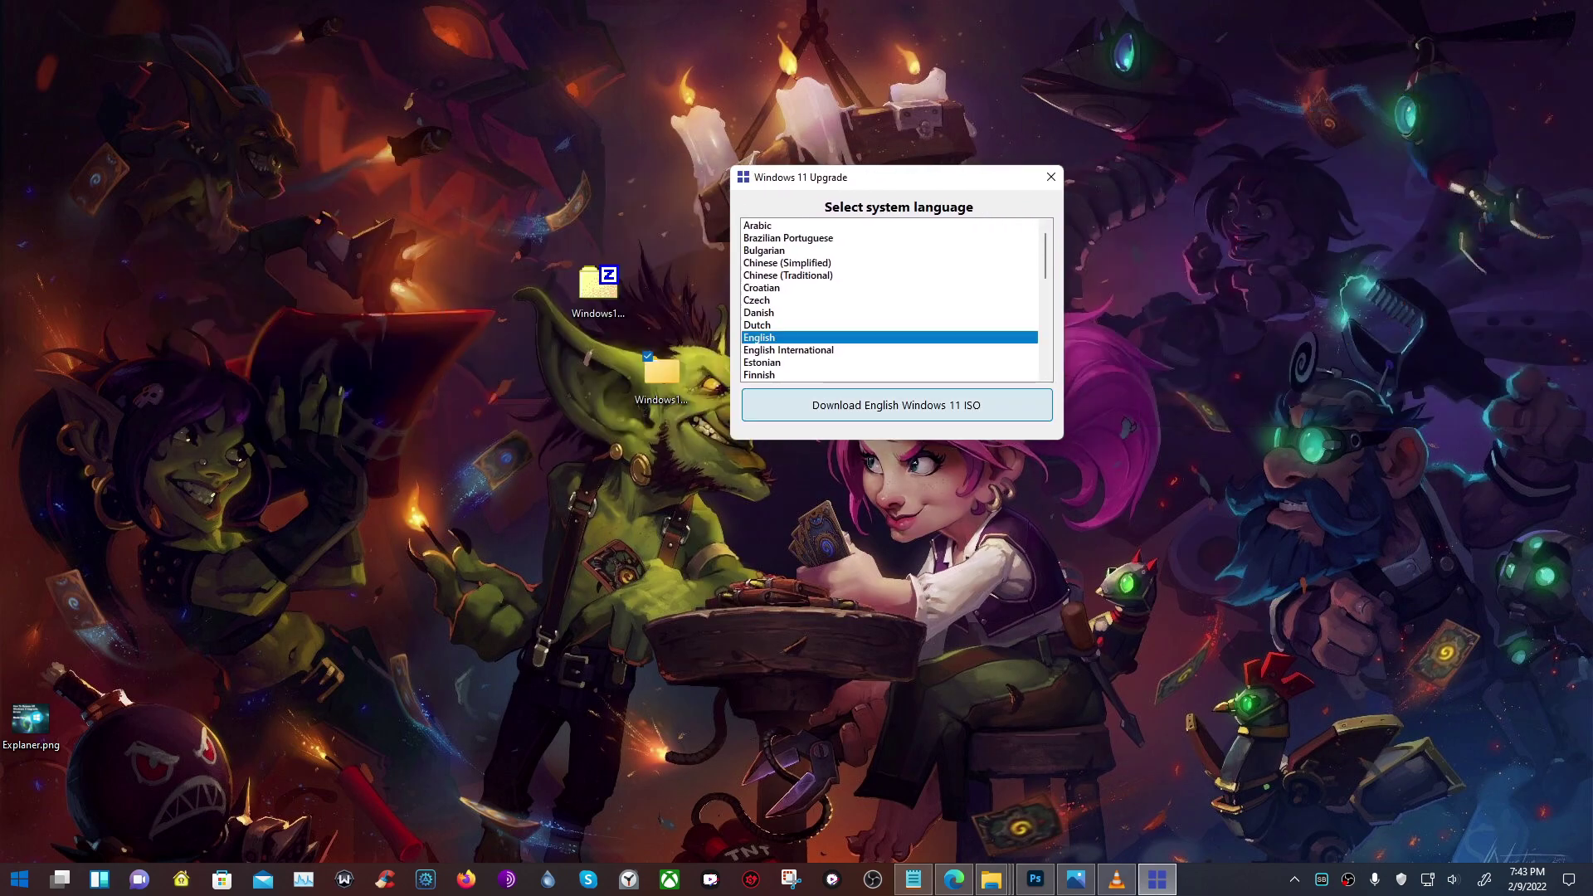
{"action": "left_click", "coordinate": [897, 404]}
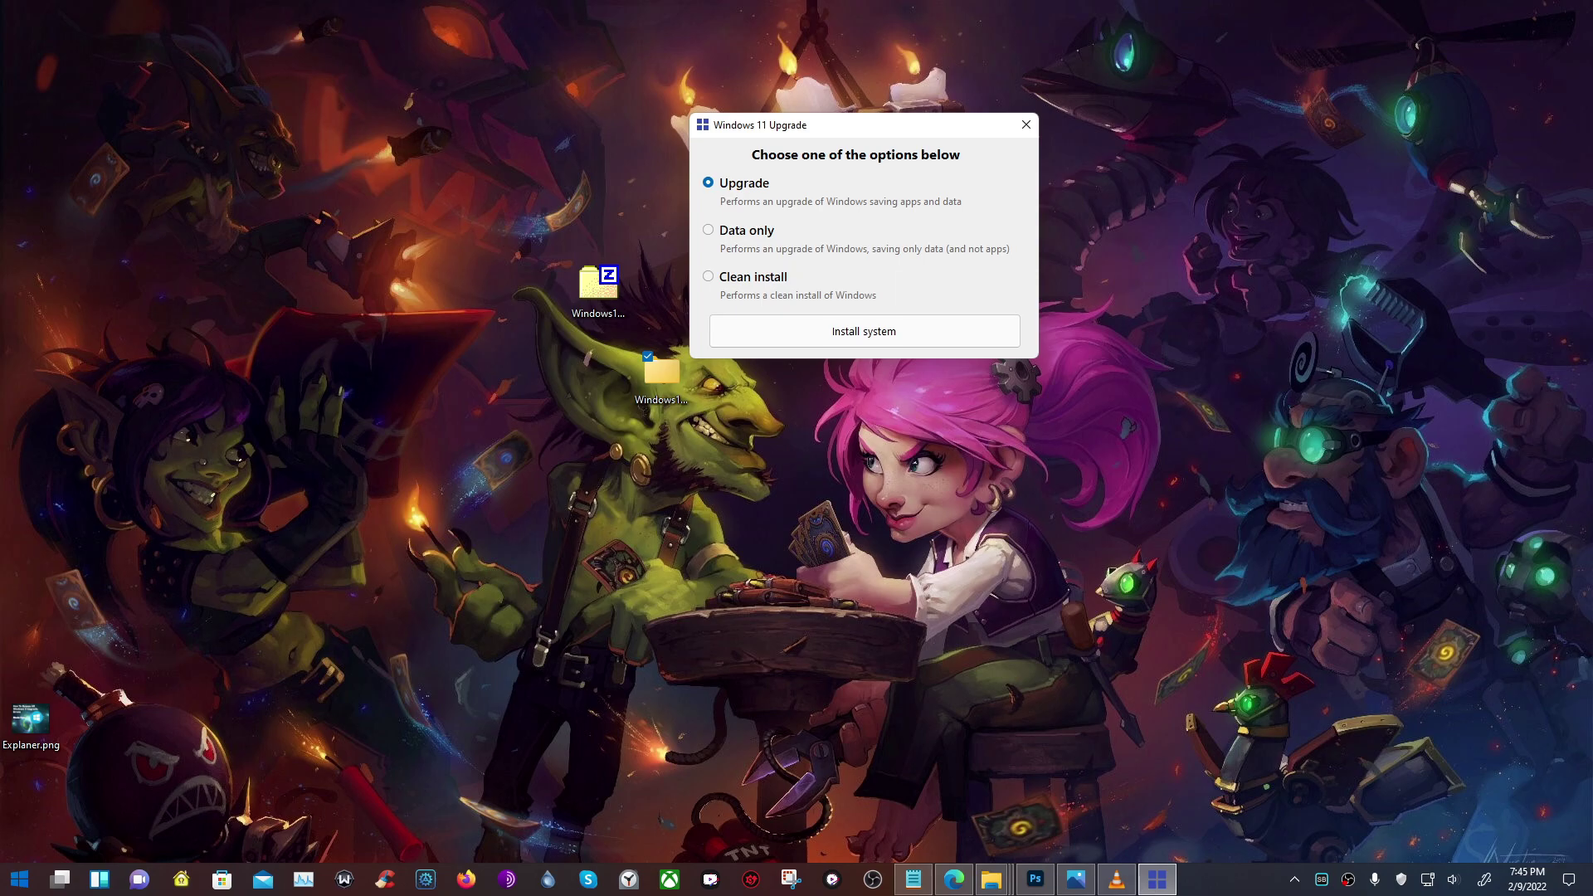
- Choose the Upgrade option that keeps apps and data, and start installing the system
{"action": "left_click", "coordinate": [707, 230]}
{"action": "left_click", "coordinate": [708, 182]}
{"action": "left_click", "coordinate": [863, 331]}
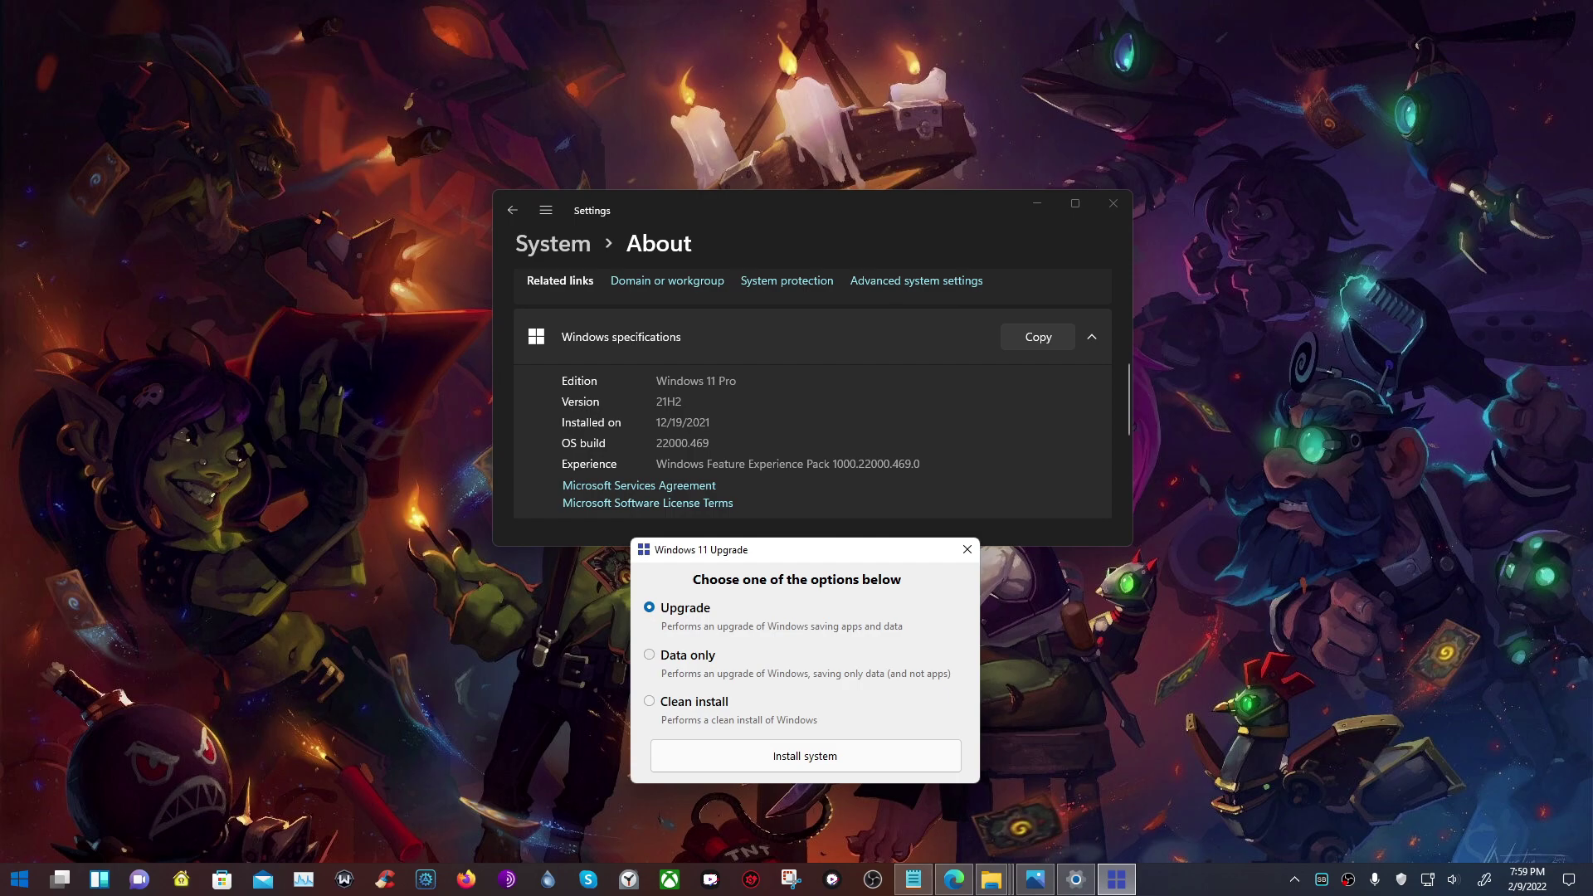
- Change the installation type in the Windows 11 Upgrade window to Clean install
{"action": "left_click", "coordinate": [648, 655]}
{"action": "left_click", "coordinate": [650, 701]}
{"action": "left_click", "coordinate": [648, 655]}
{"action": "left_click", "coordinate": [649, 701]}
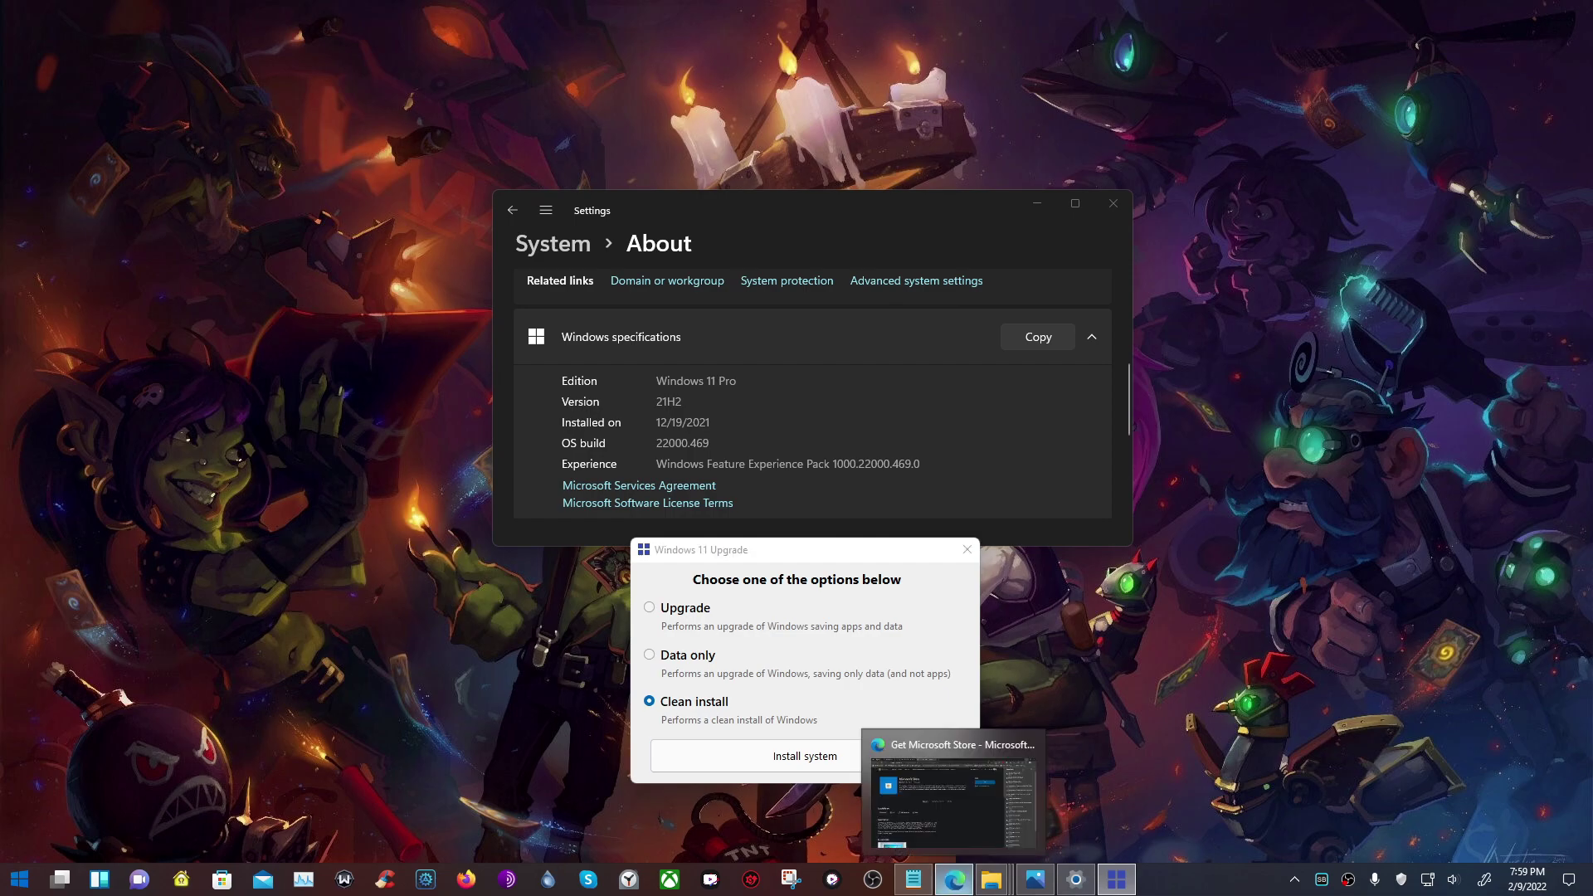
- Switch to Edge and look through the Guiding Tech article for ways to restore a missing Microsoft Store
{"action": "left_click", "coordinate": [954, 879]}
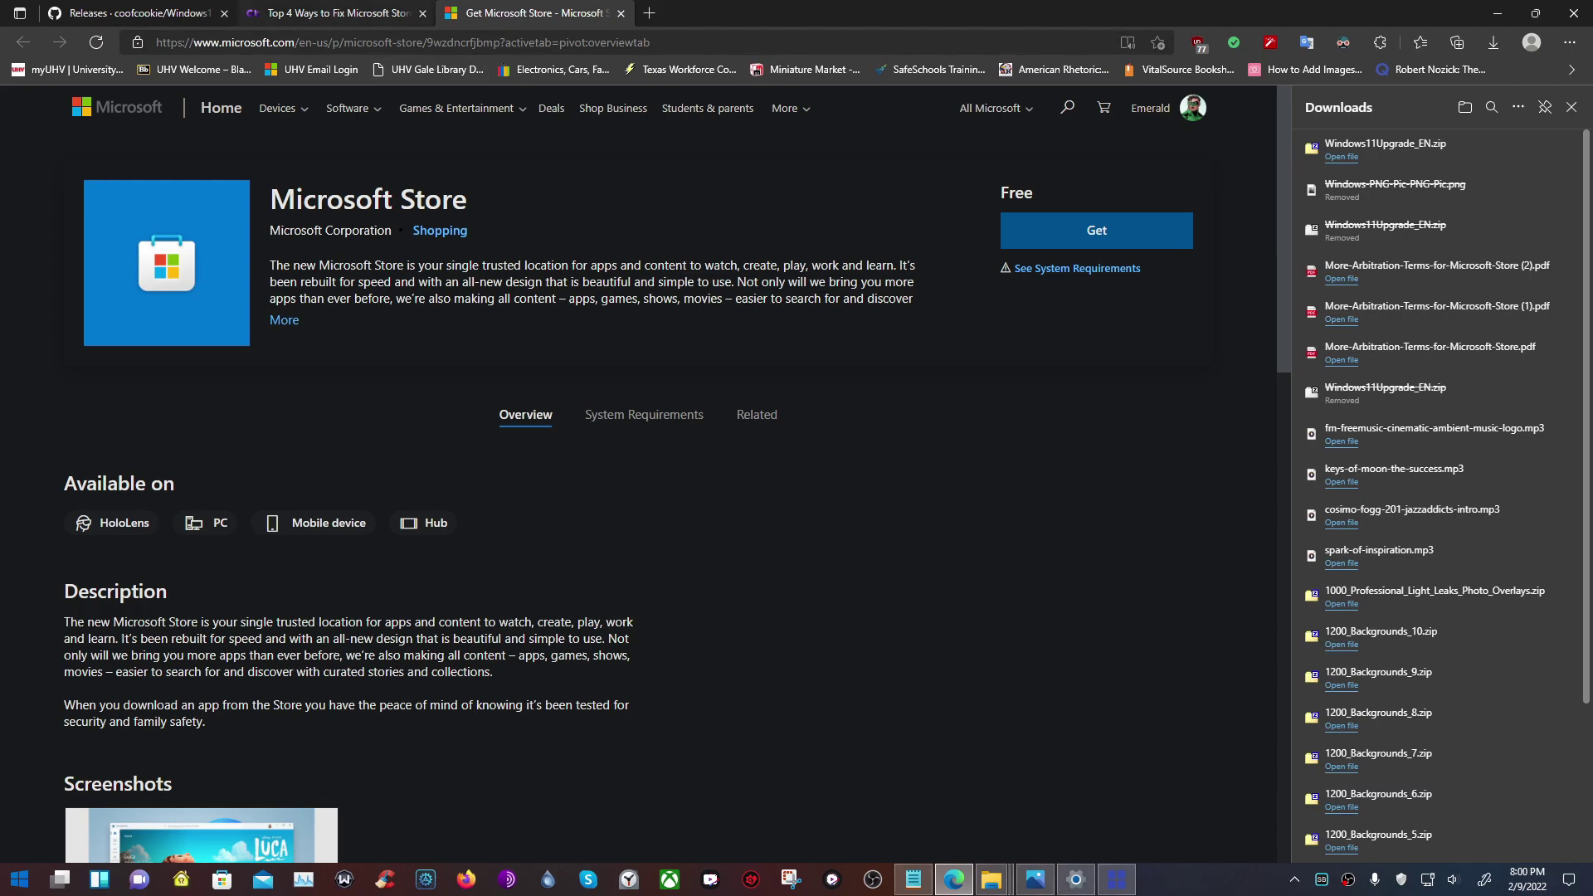
{"action": "left_click", "coordinate": [348, 12]}
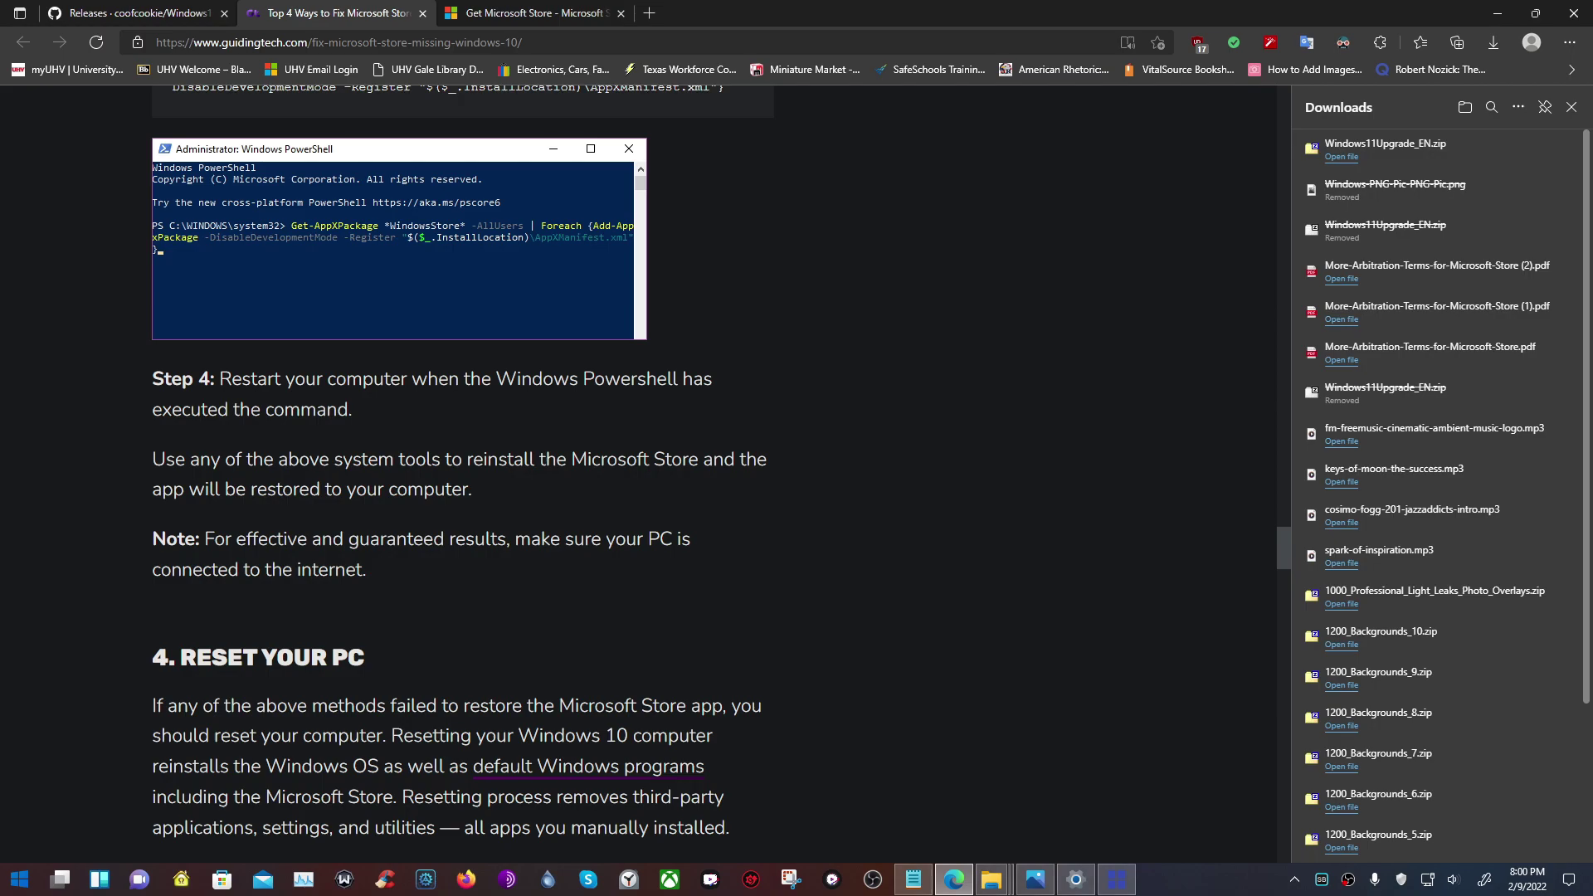
{"action": "scroll", "coordinate": [463, 473], "scroll_direction": "up", "scroll_amount": 20}
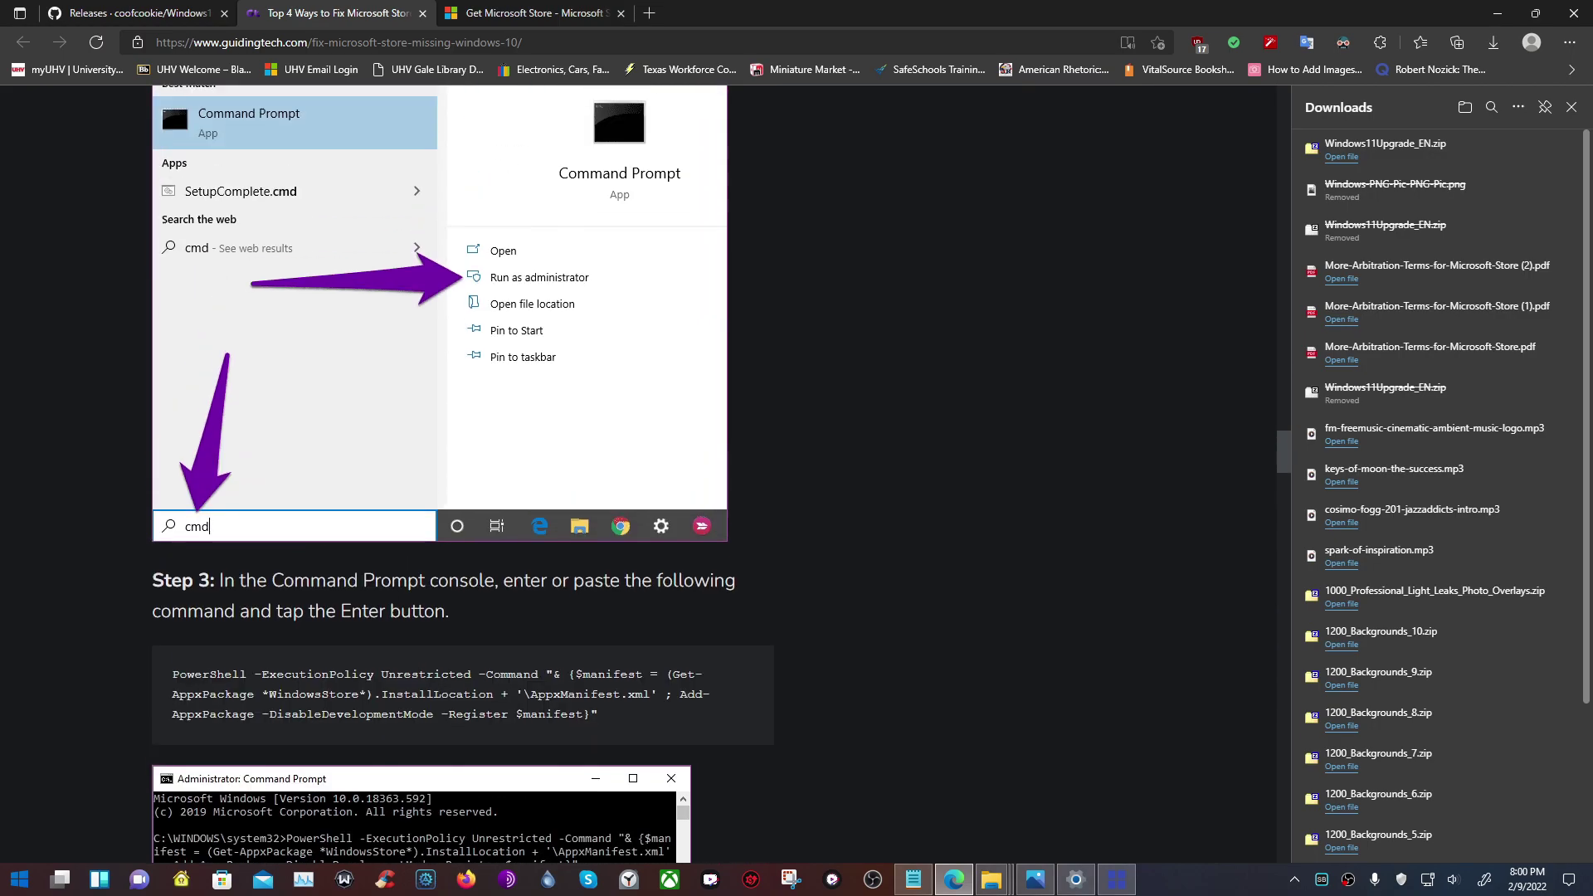
{"action": "scroll", "coordinate": [458, 473], "scroll_direction": "up", "scroll_amount": 20}
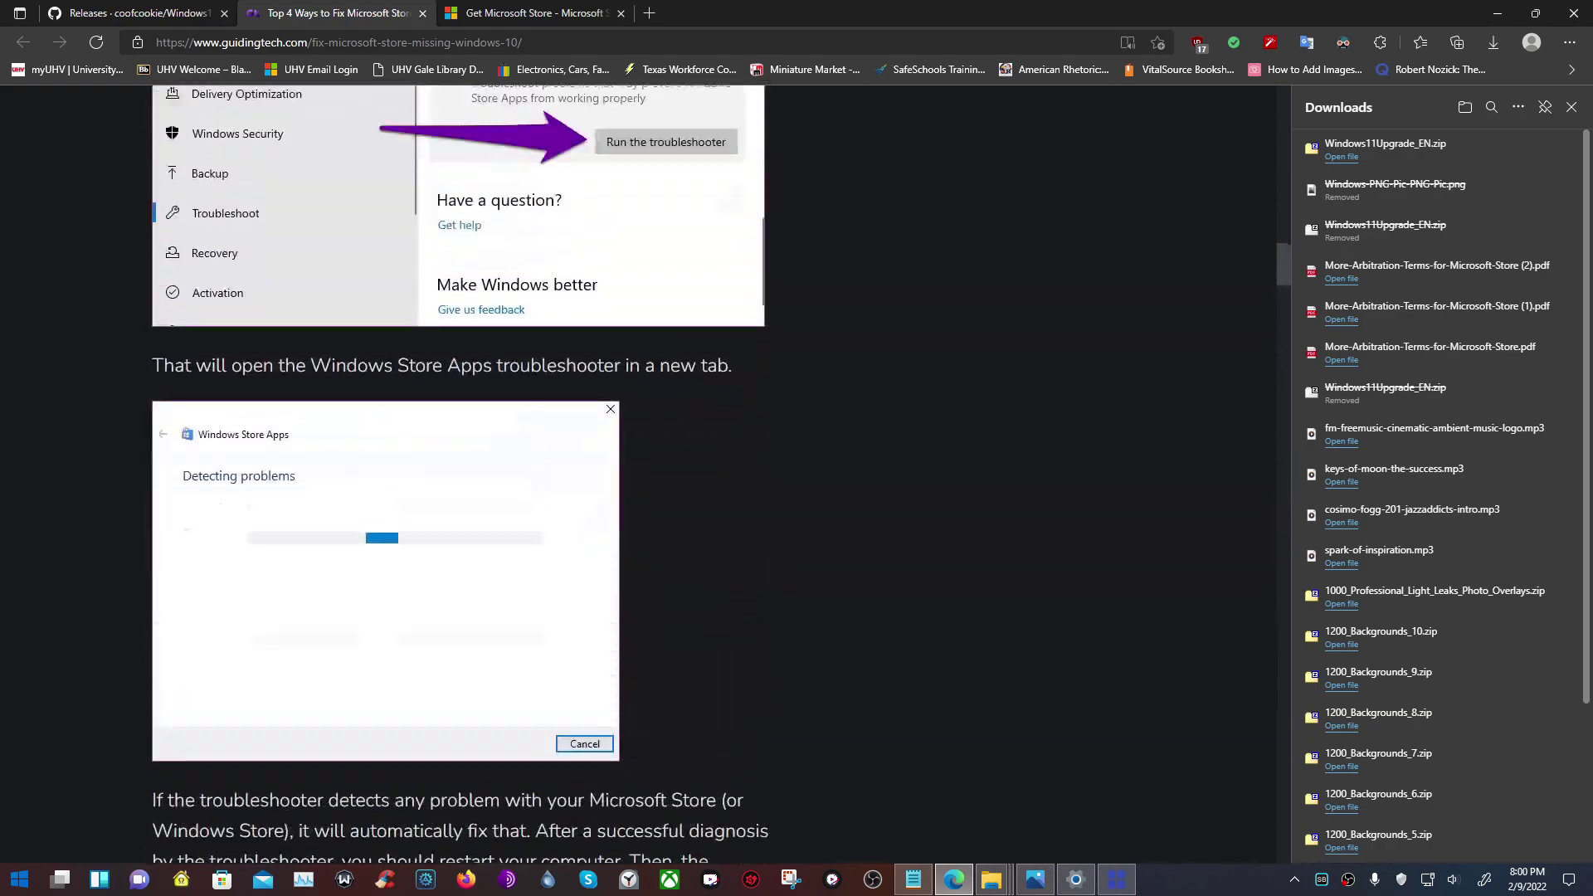
{"action": "scroll", "coordinate": [458, 473], "scroll_direction": "down", "scroll_amount": 15}
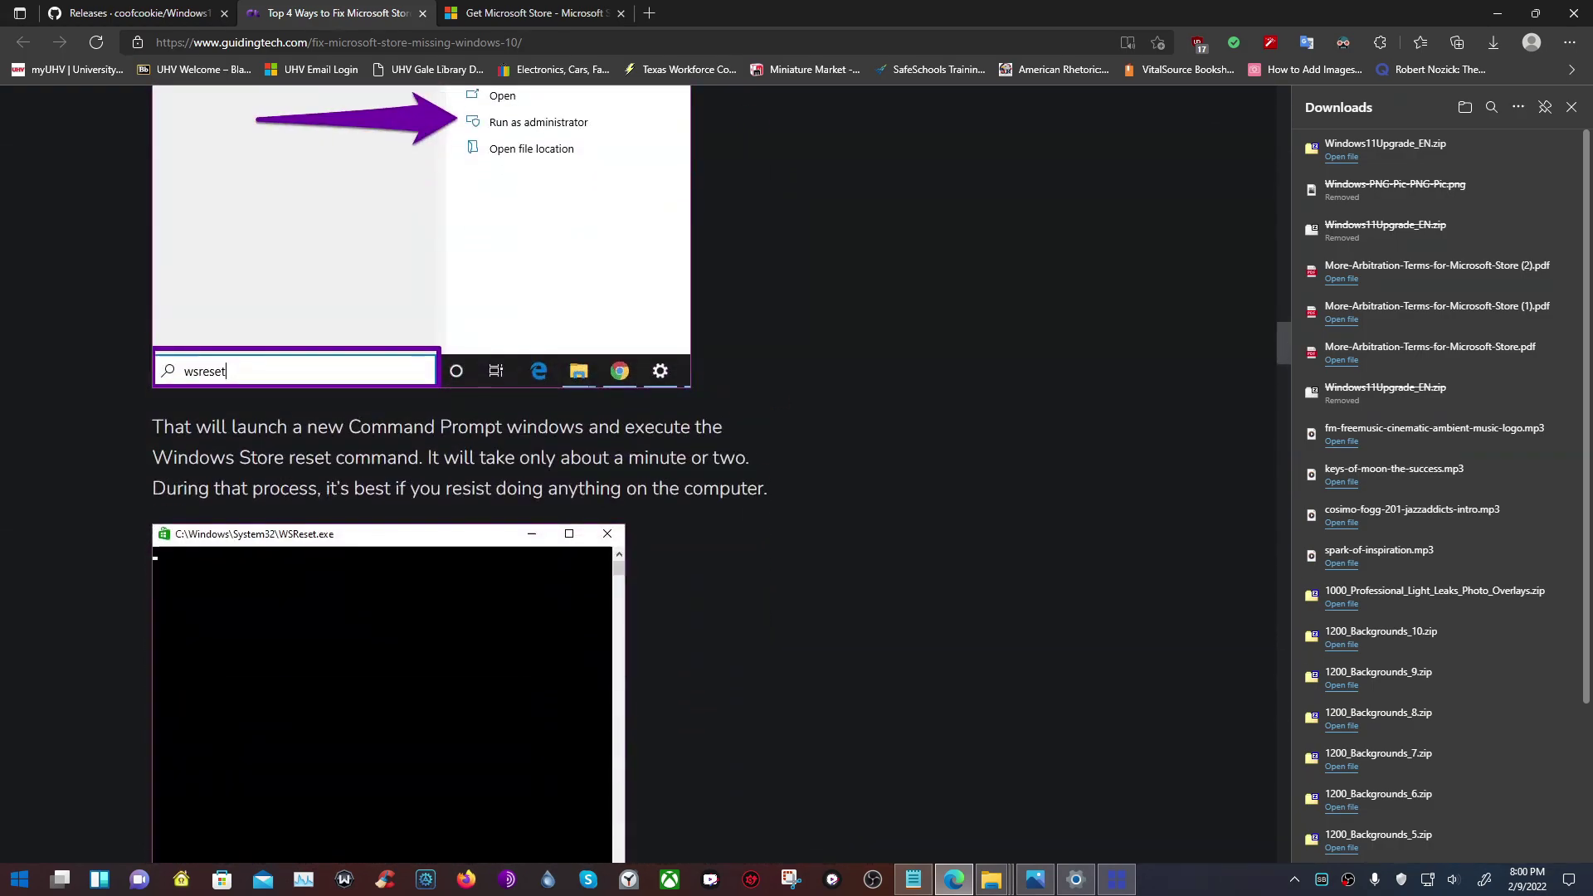
{"action": "scroll", "coordinate": [463, 473], "scroll_direction": "down", "scroll_amount": 15}
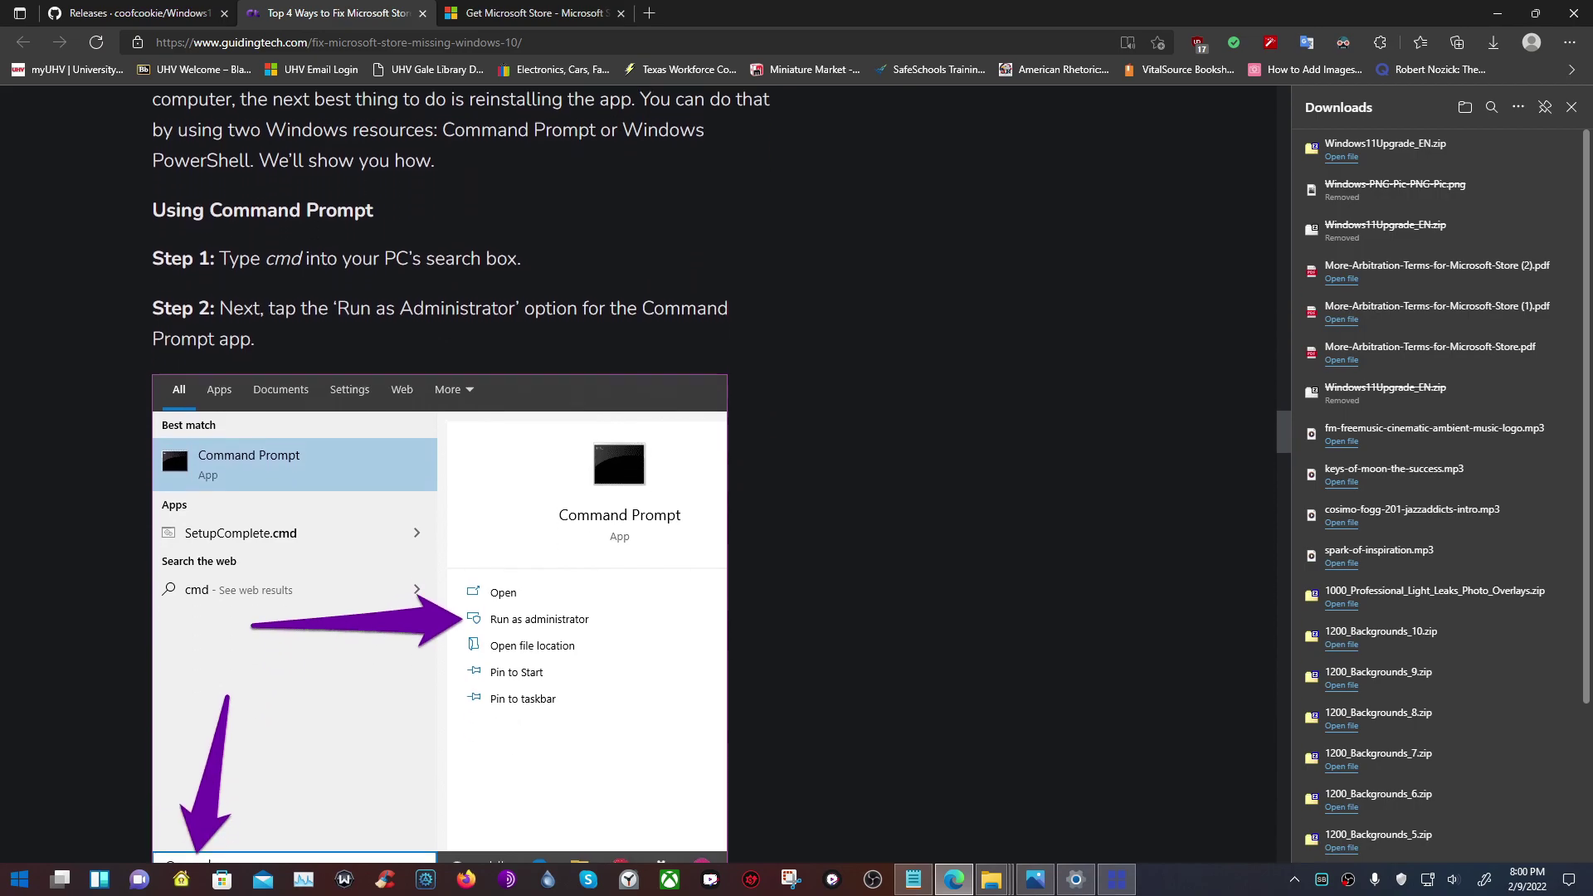
{"action": "scroll", "coordinate": [463, 473], "scroll_direction": "down", "scroll_amount": 15}
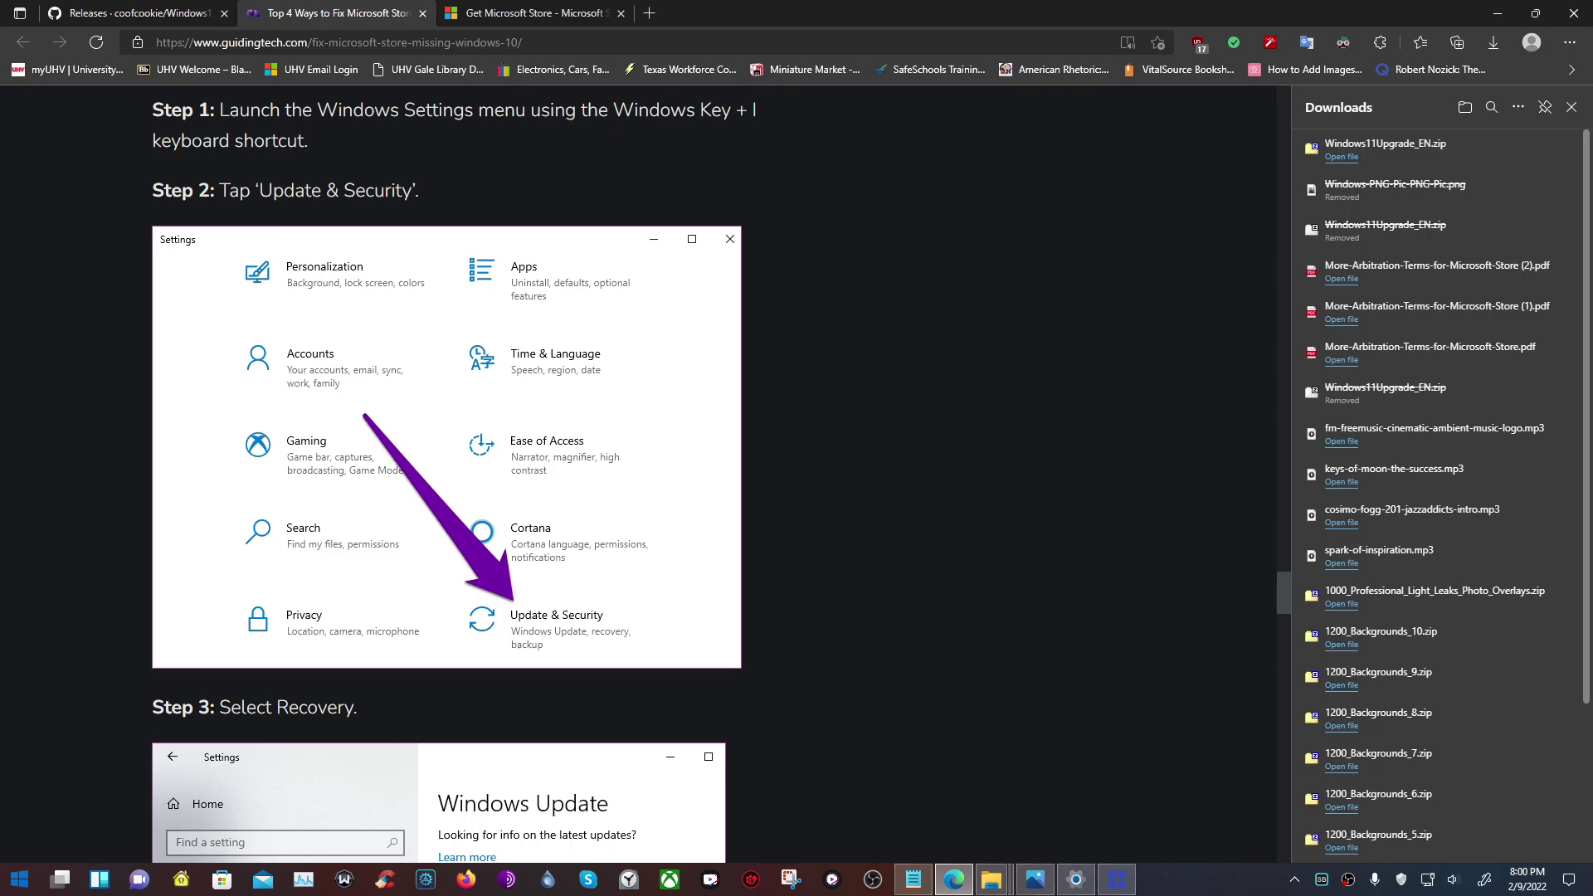
{"action": "scroll", "coordinate": [638, 473], "scroll_direction": "down", "scroll_amount": 18}
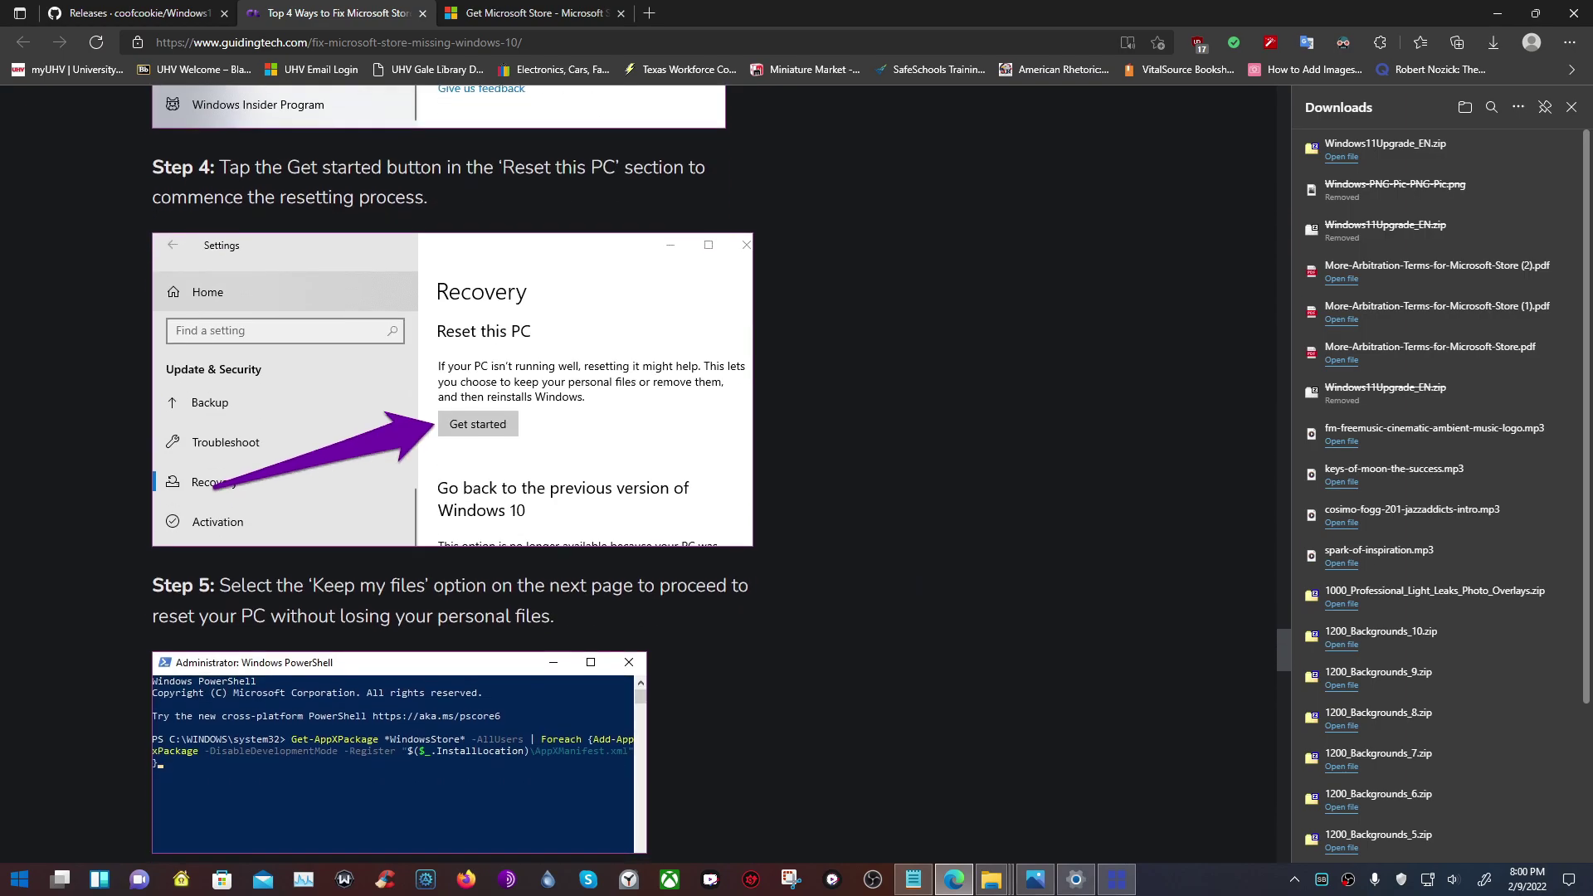
{"action": "scroll", "coordinate": [639, 472], "scroll_direction": "down", "scroll_amount": 5}
{"action": "scroll", "coordinate": [639, 473], "scroll_direction": "up", "scroll_amount": 20}
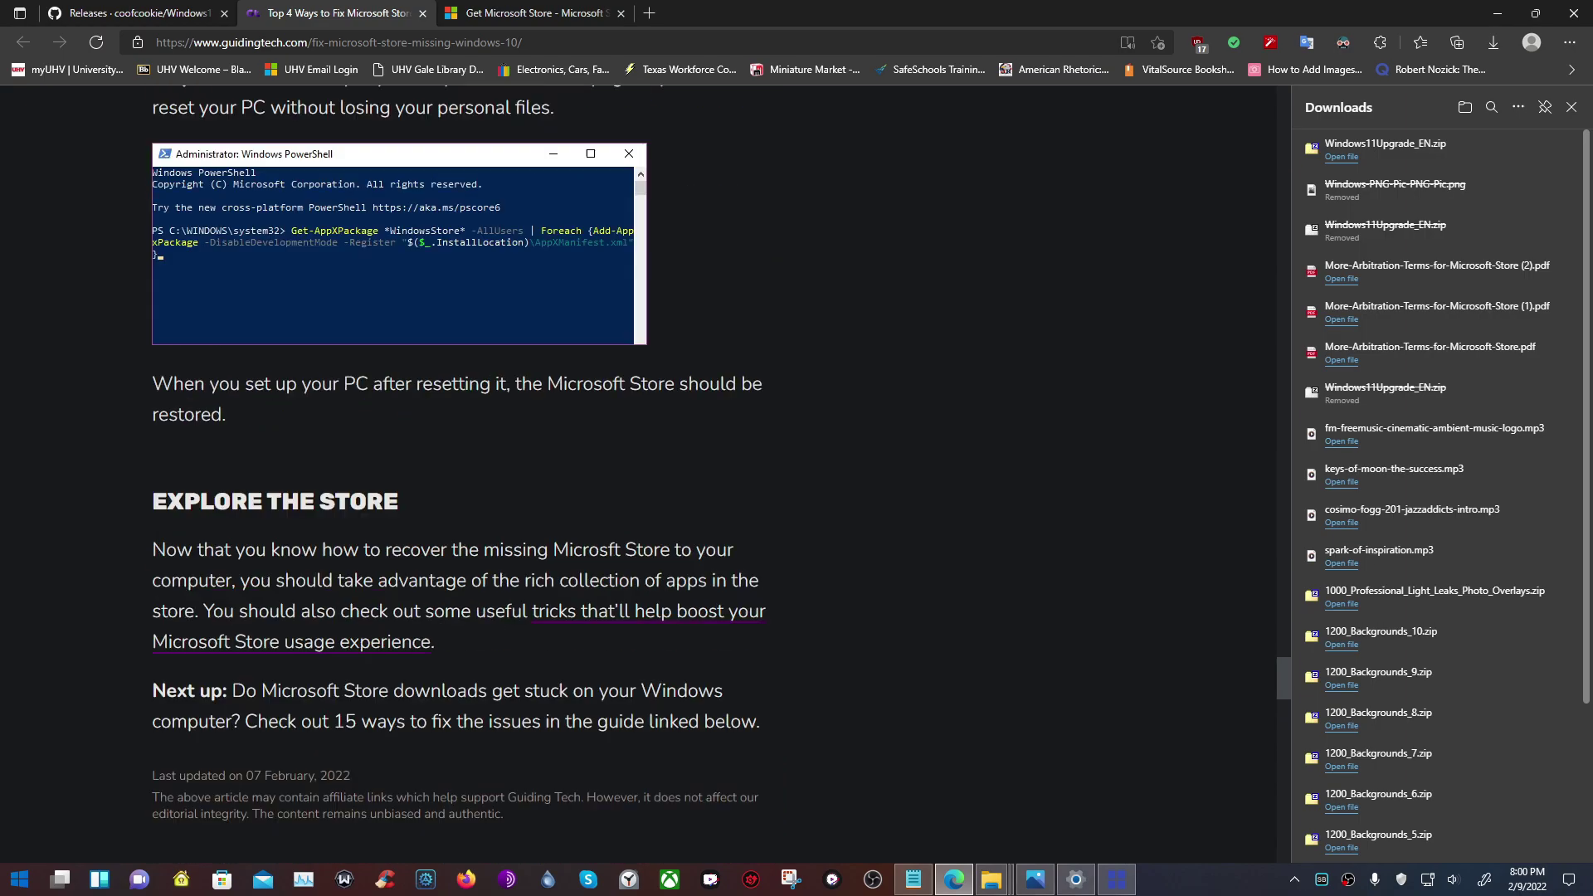
{"action": "scroll", "coordinate": [639, 473], "scroll_direction": "up", "scroll_amount": 20}
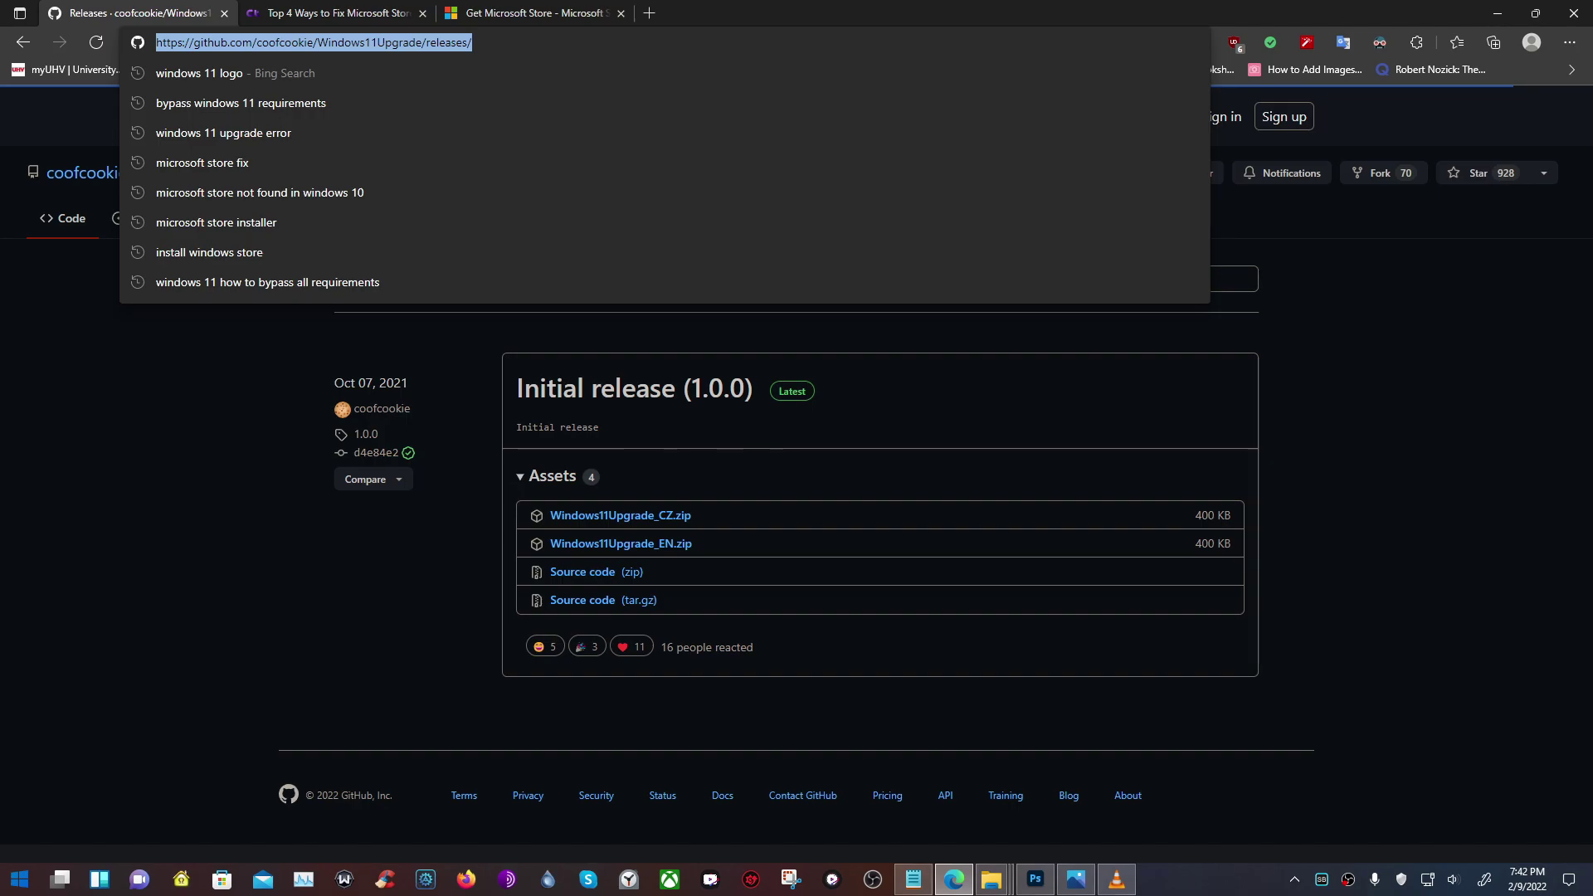
{"action": "key", "text": "Return"}
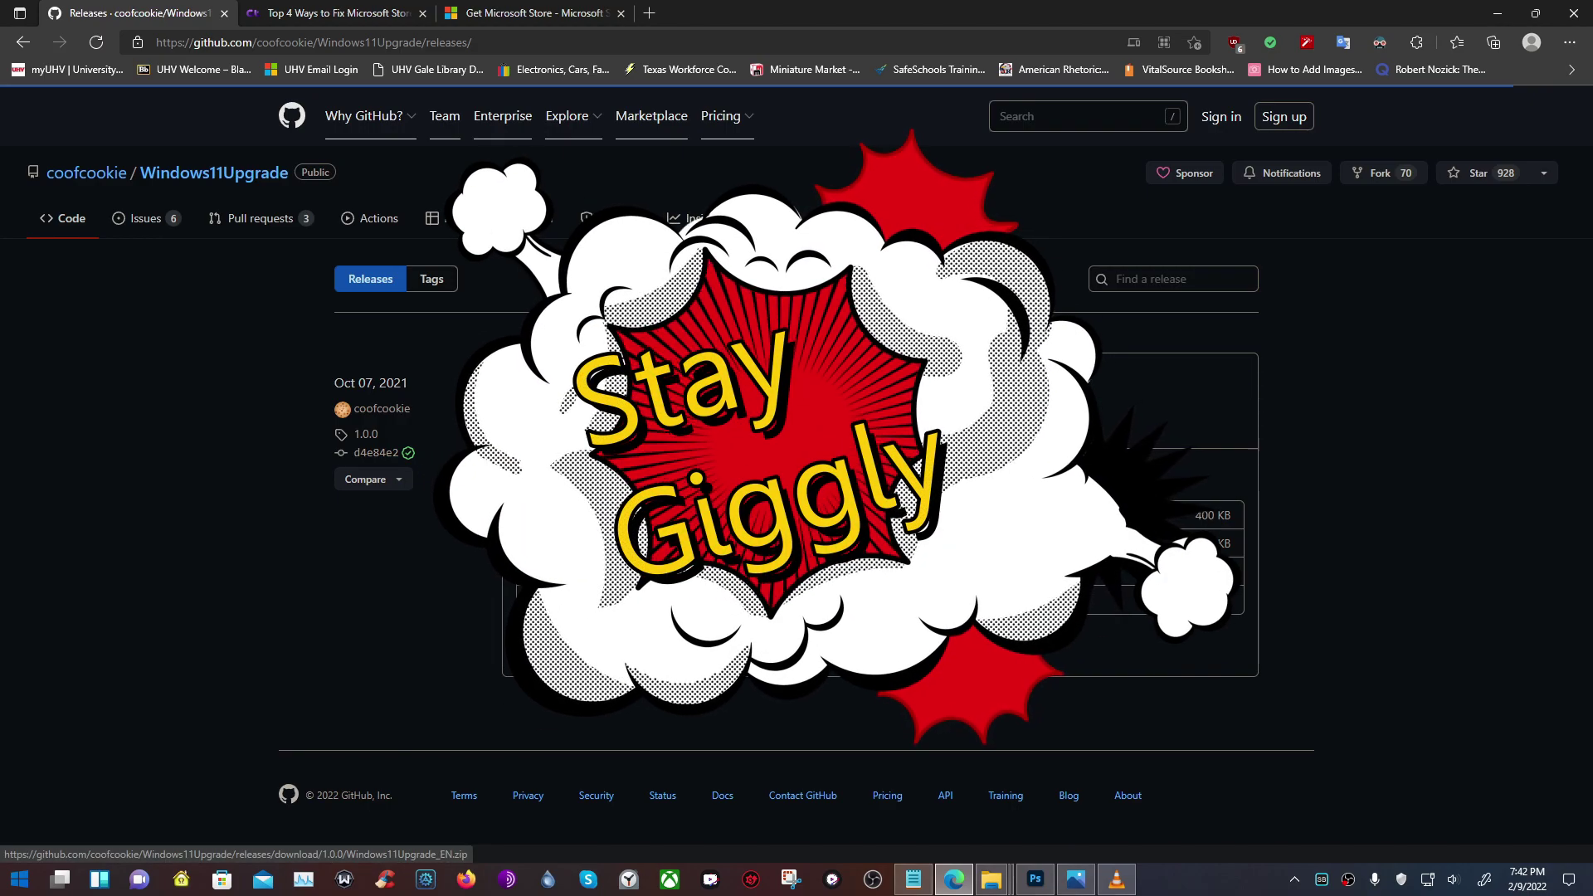
{"action": "left_click", "coordinate": [585, 516]}
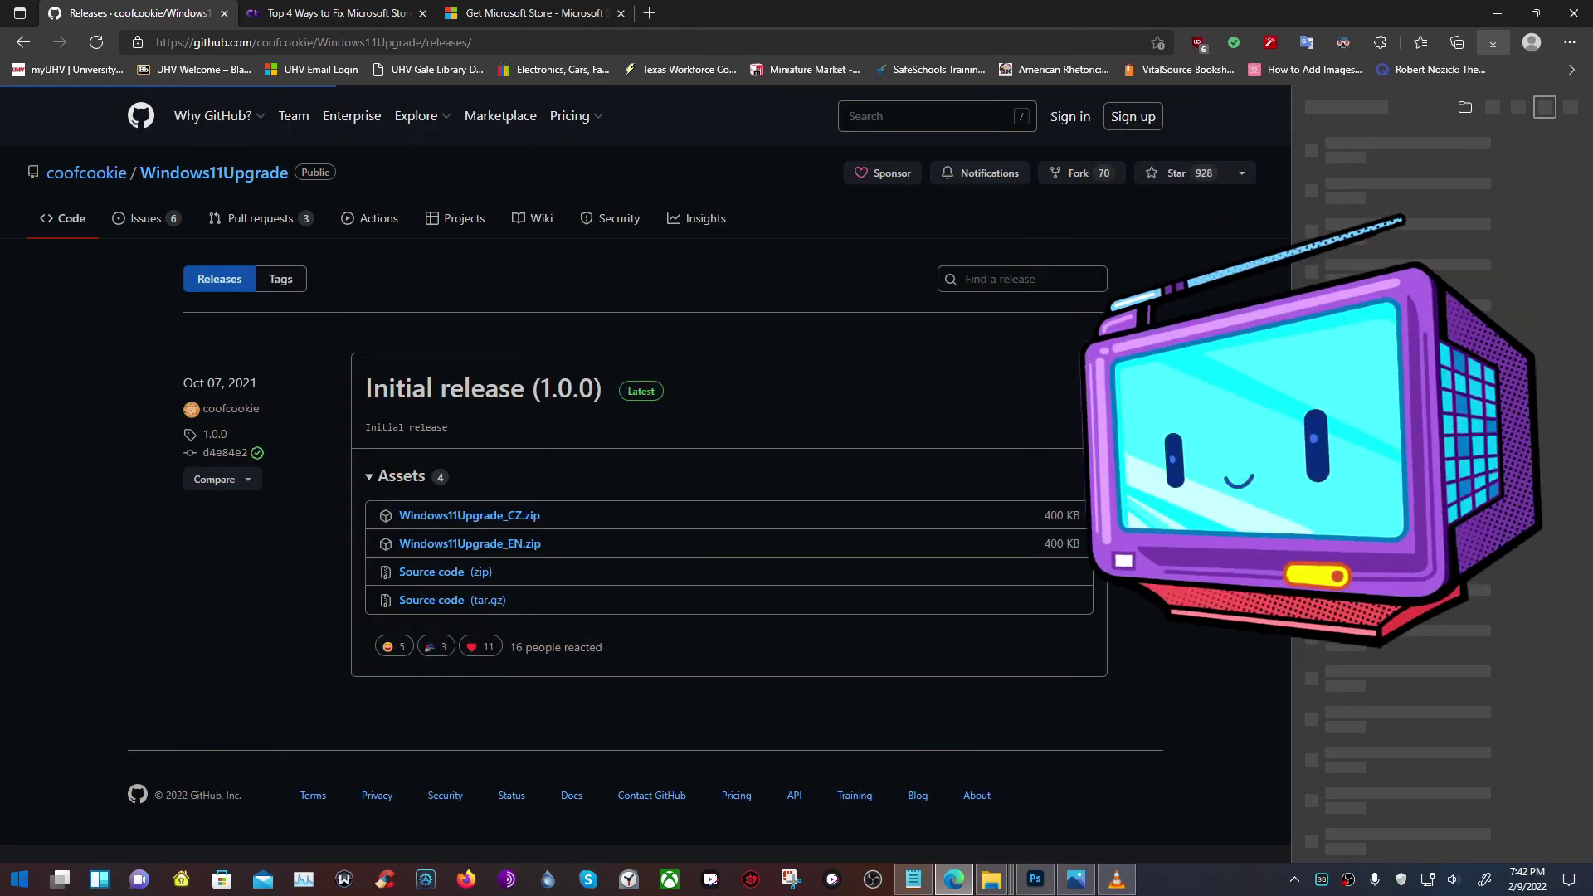